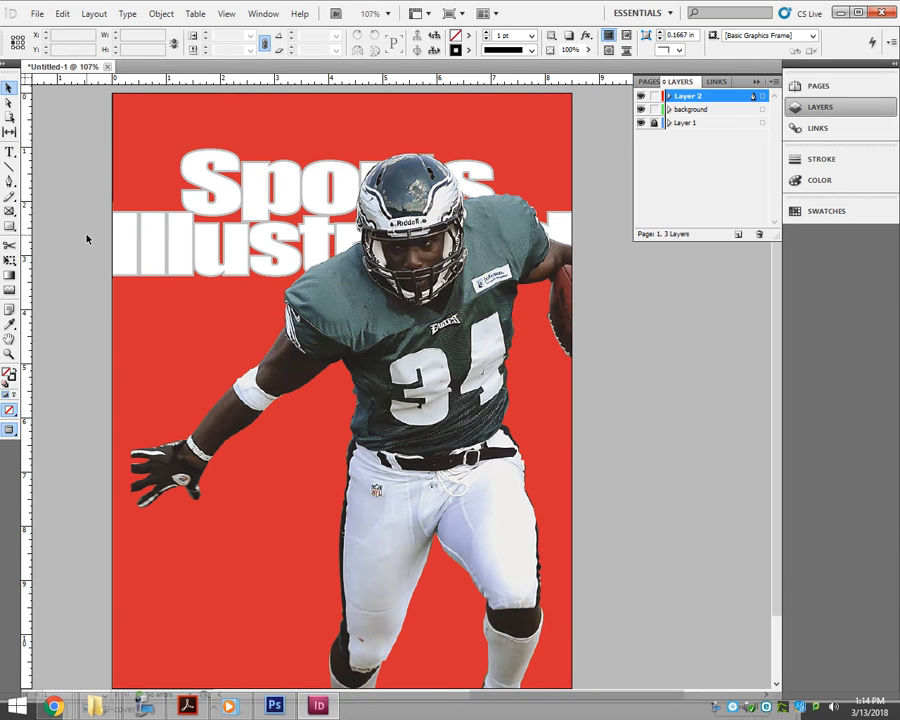
Hide the background layer so the reference cover shows, and collapse the layers list
click(639, 111)
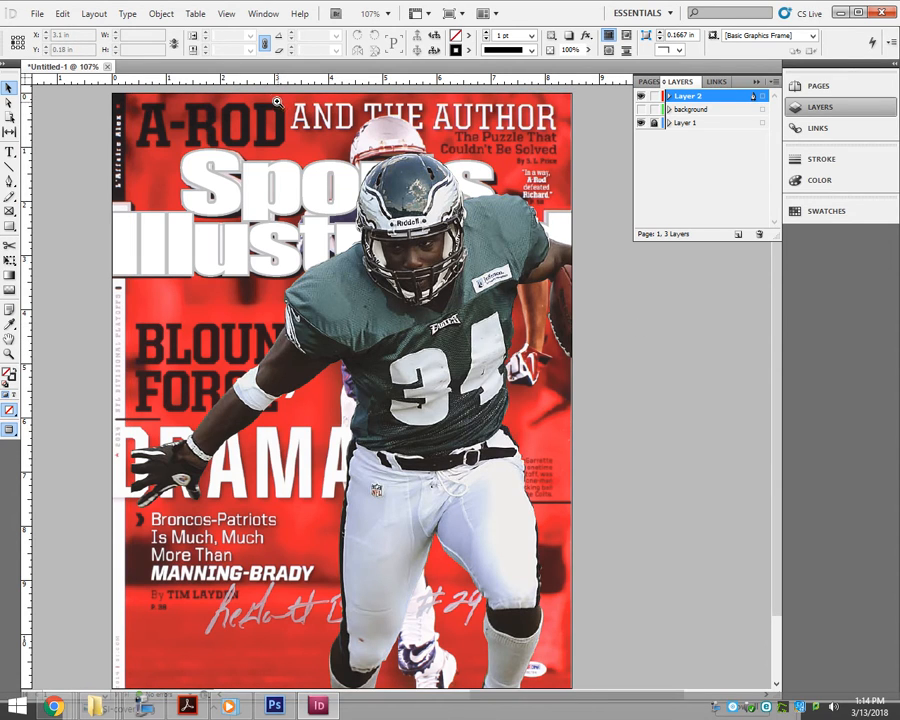
drag(319, 147, 586, 233)
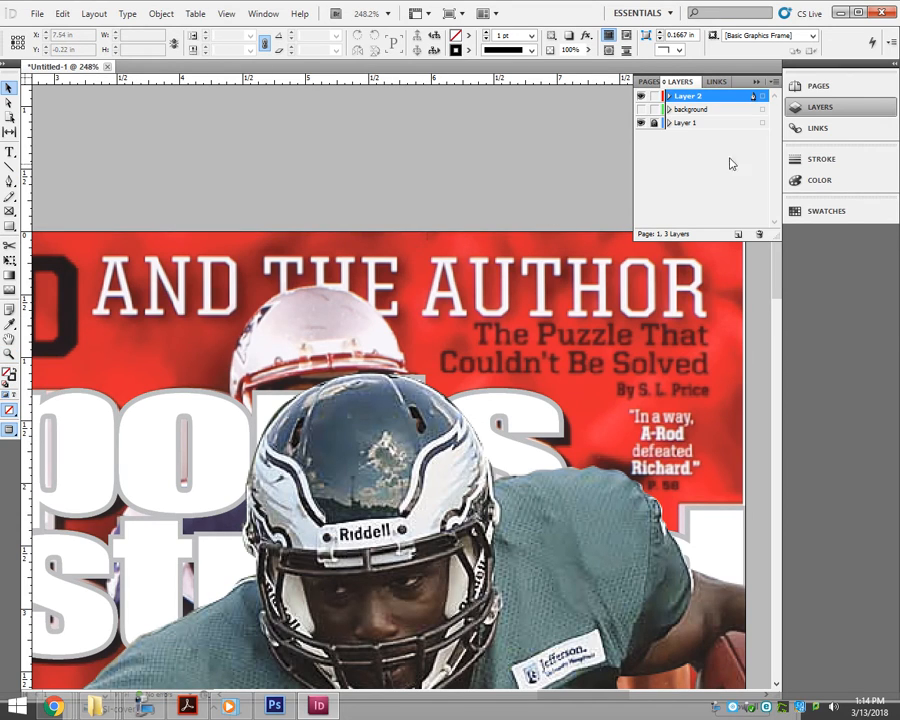
click(756, 82)
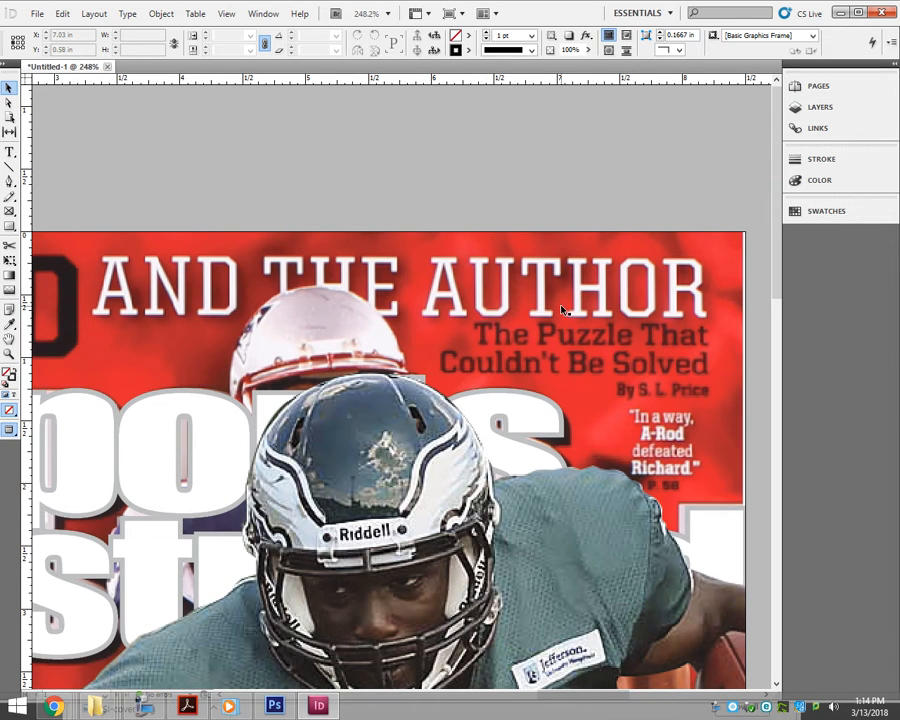
Create a text frame over the reference cover's upper headline and enter "AND THE AUTHOR" in it
click(9, 151)
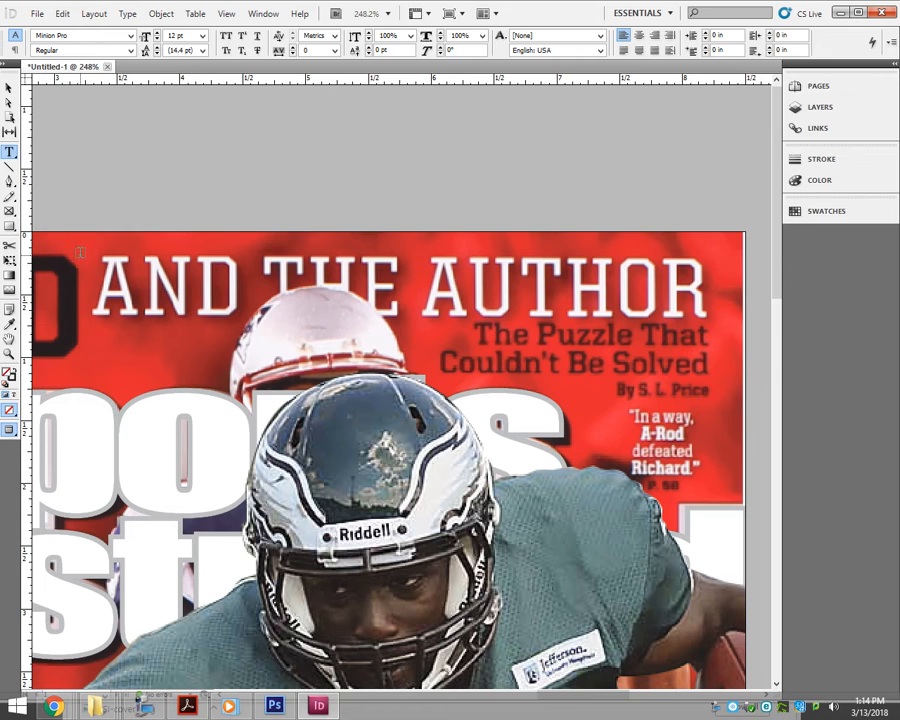
drag(80, 249, 748, 420)
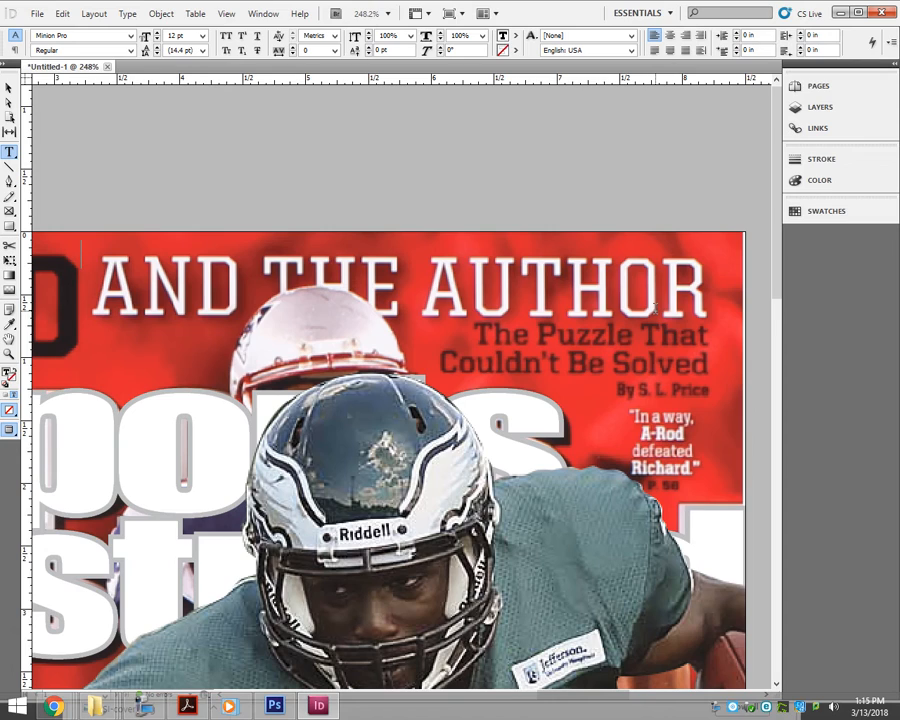
text(AND THE AUTH)
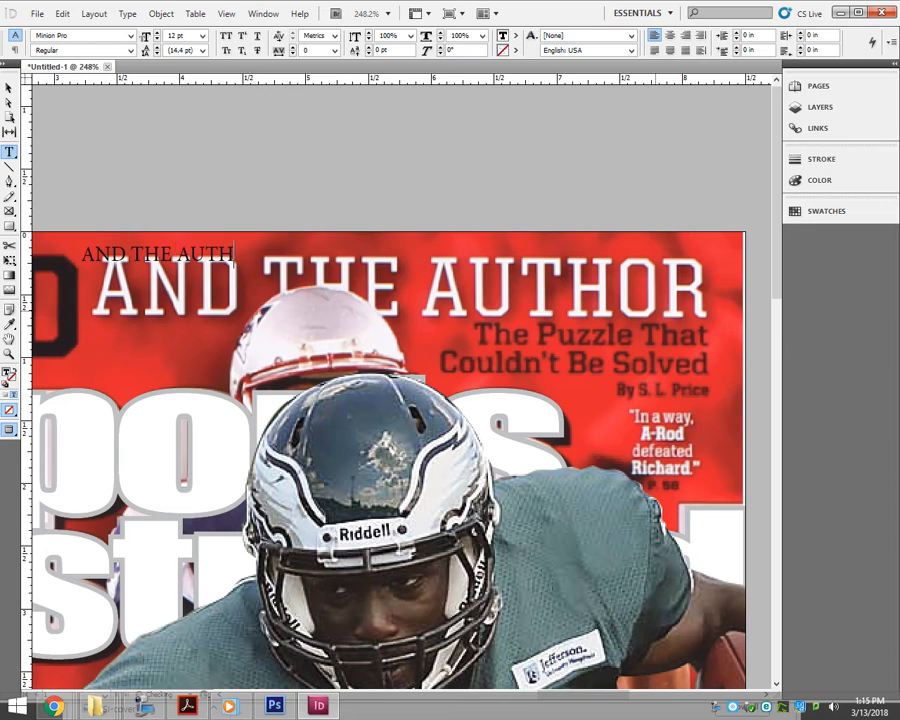
text(OR)
Select all of the headline text and increase its font size to 37 pt
key(ctrl+a)
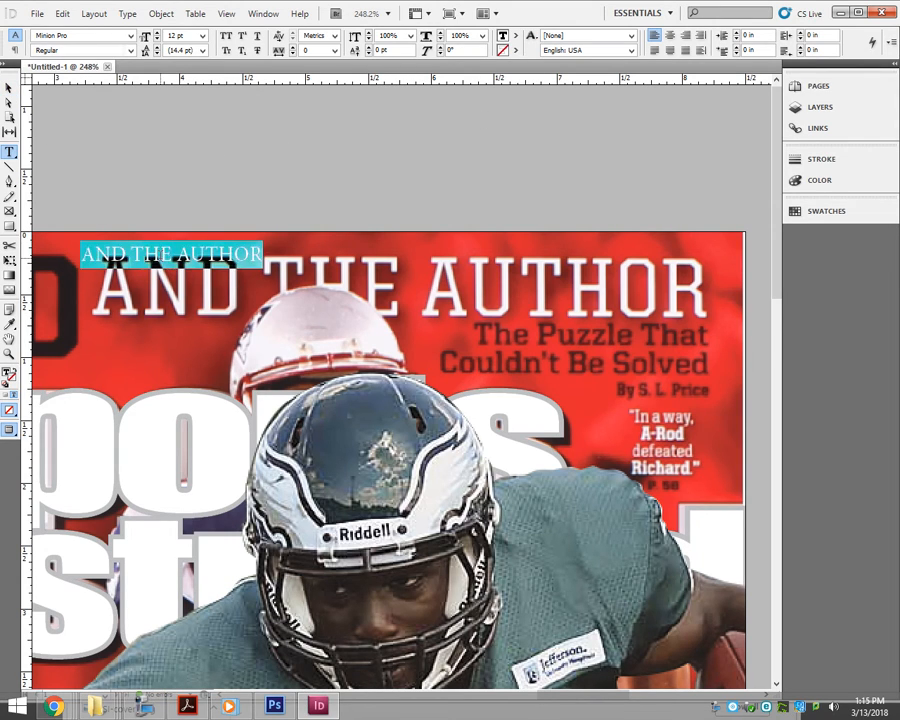
click(158, 35)
click(158, 35)
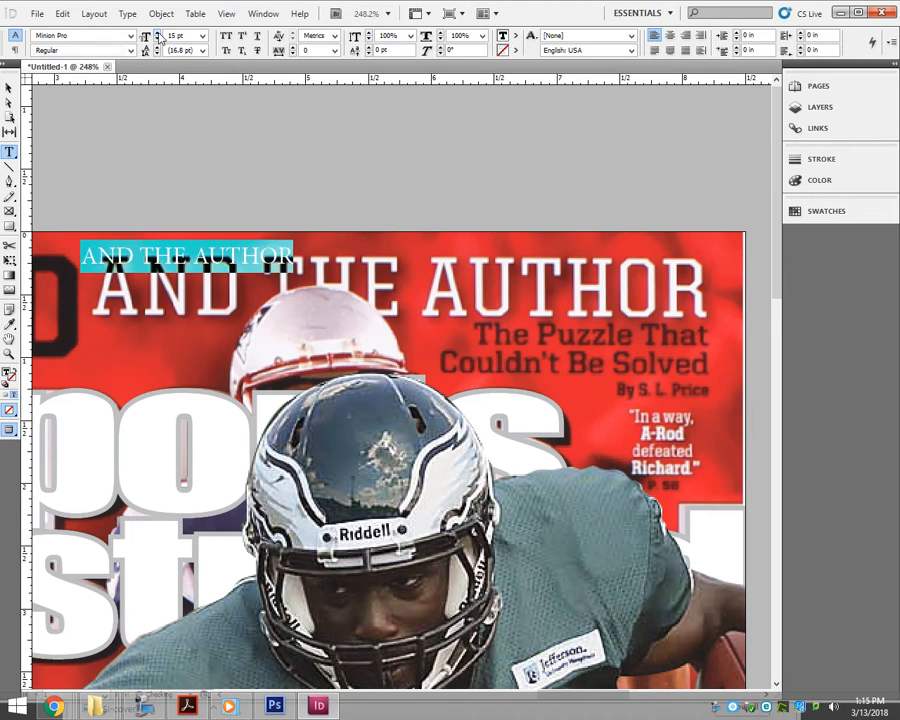
click(158, 35)
click(158, 35)
click(158, 35)
click(158, 35)
click(158, 35)
click(158, 35)
click(158, 35)
click(158, 35)
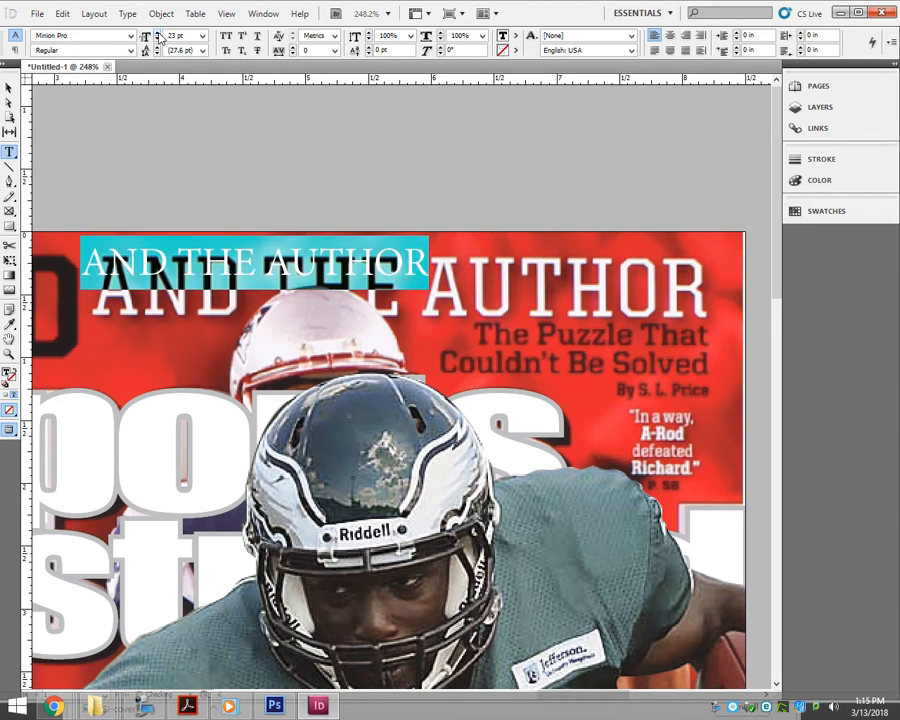
click(158, 35)
click(158, 35)
click(158, 35)
click(158, 35)
click(158, 35)
click(158, 35)
click(158, 35)
click(158, 35)
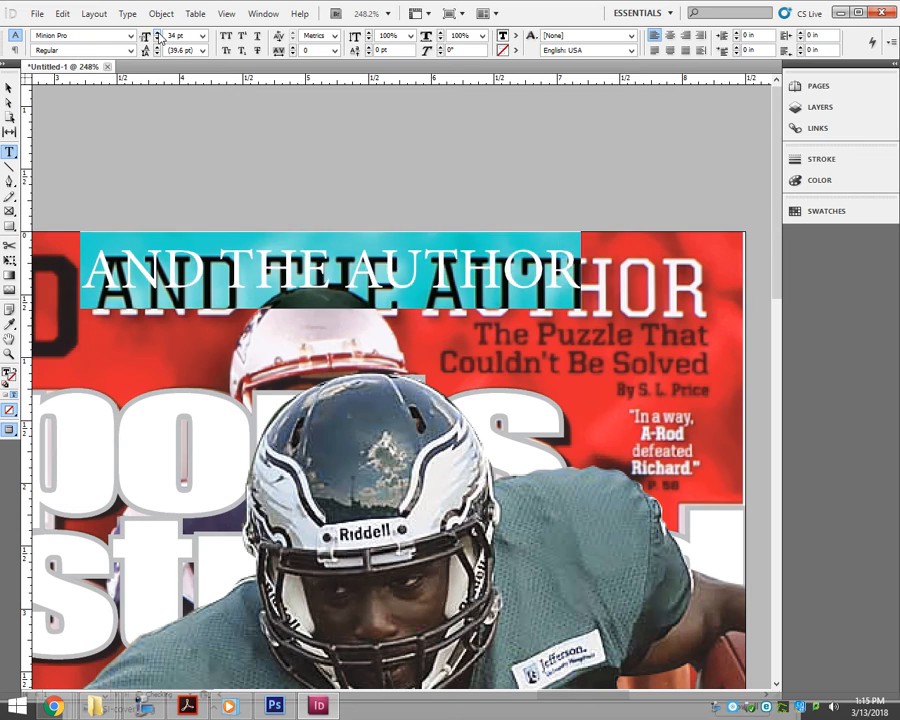
click(158, 35)
click(158, 35)
click(158, 35)
click(158, 35)
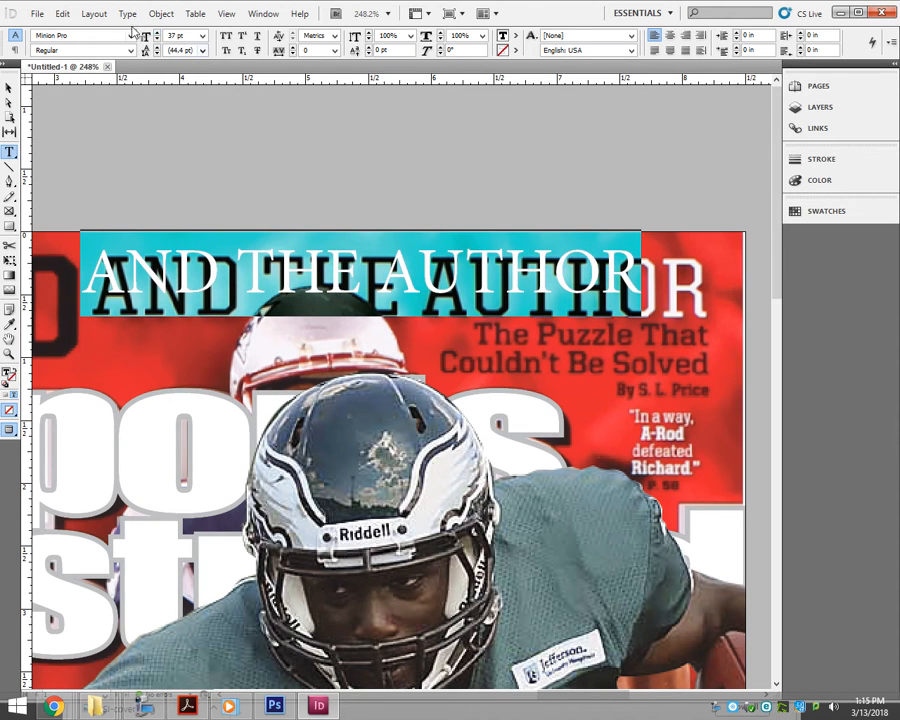
Change the font of the selected headline text to Rockwell
click(127, 13)
mouse_move(133, 33)
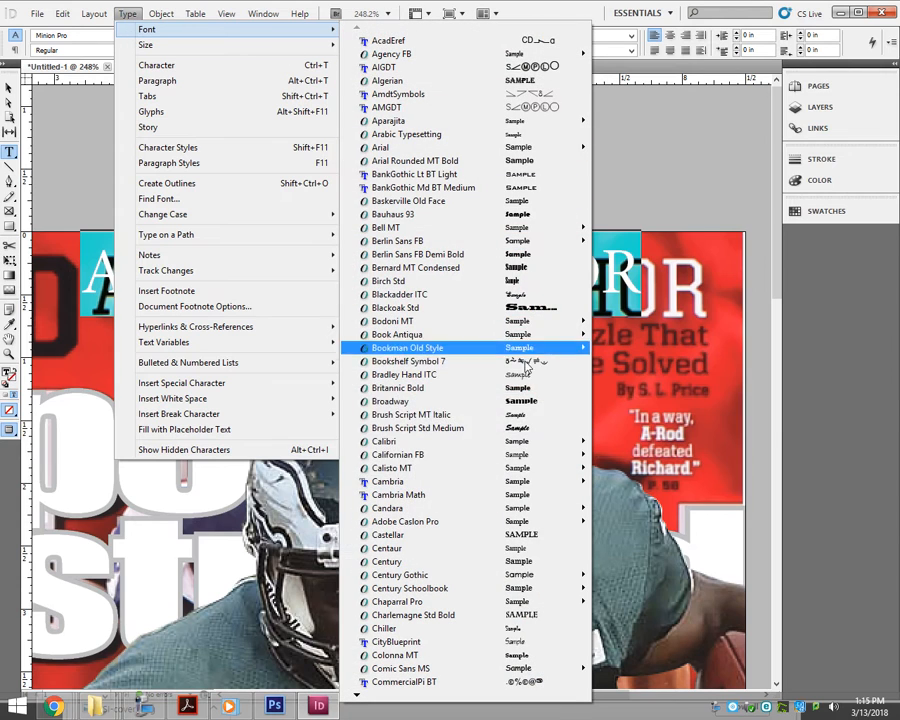
mouse_move(493, 470)
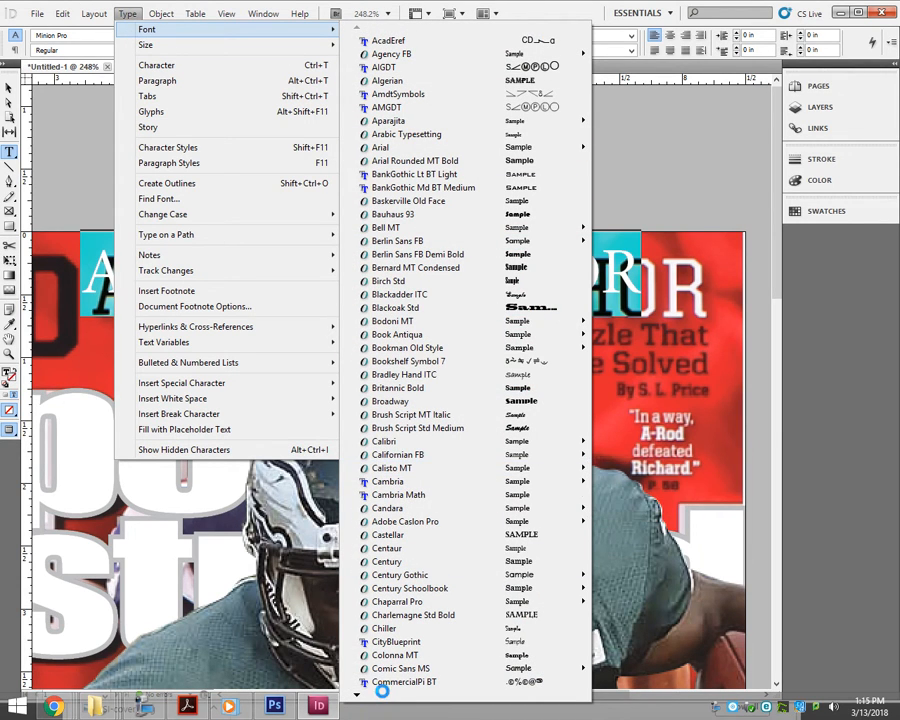
mouse_move(382, 691)
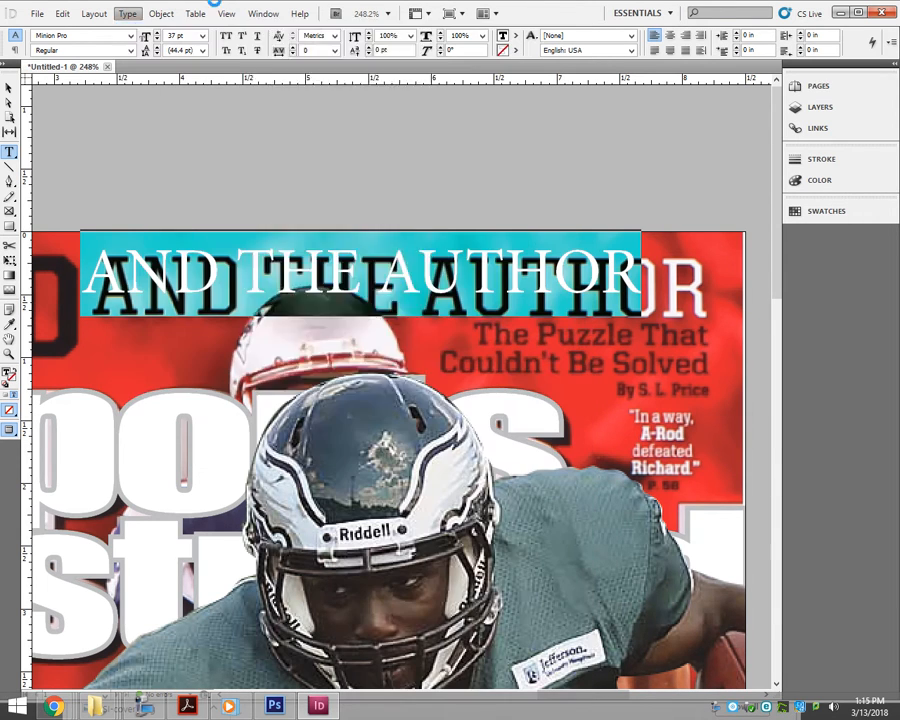
click(58, 35)
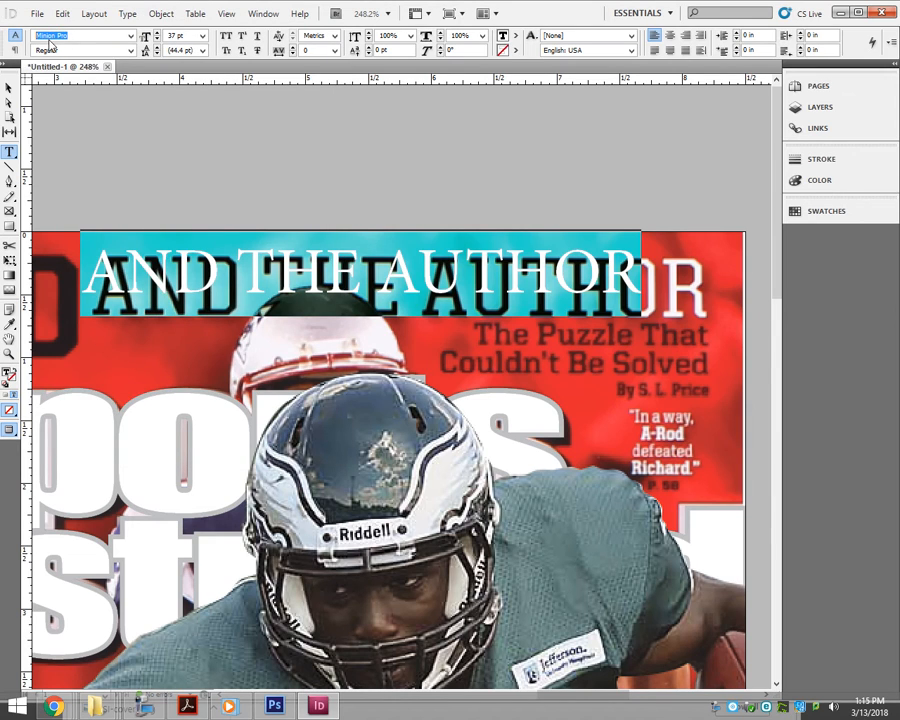
text(Raavi)
key(Return)
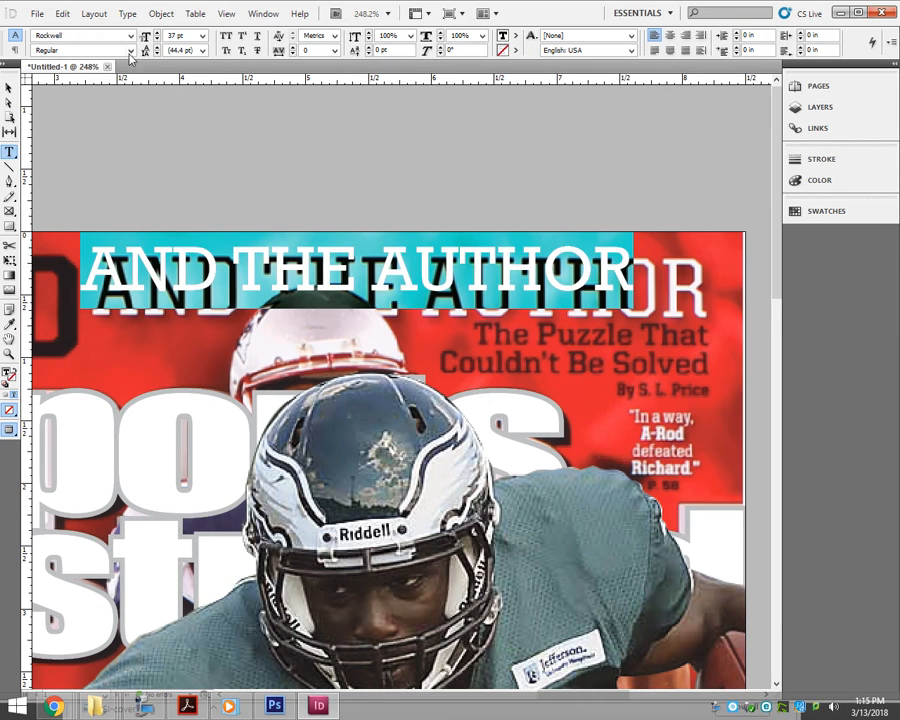
Try Rockwell Condensed on the headline, return to Rockwell, and check the available font styles without changing the style
click(95, 35)
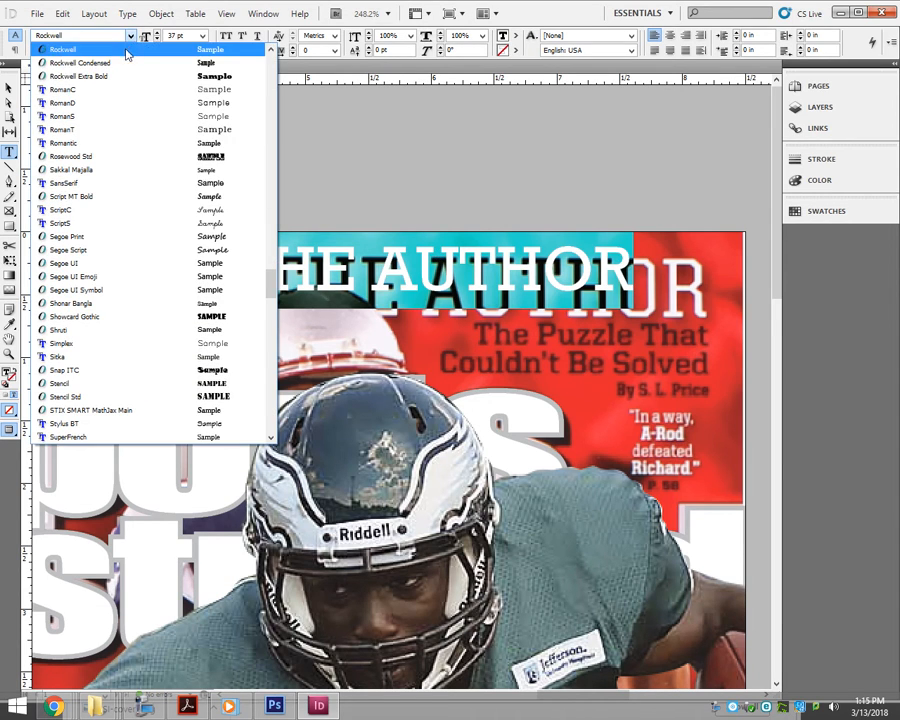
click(122, 63)
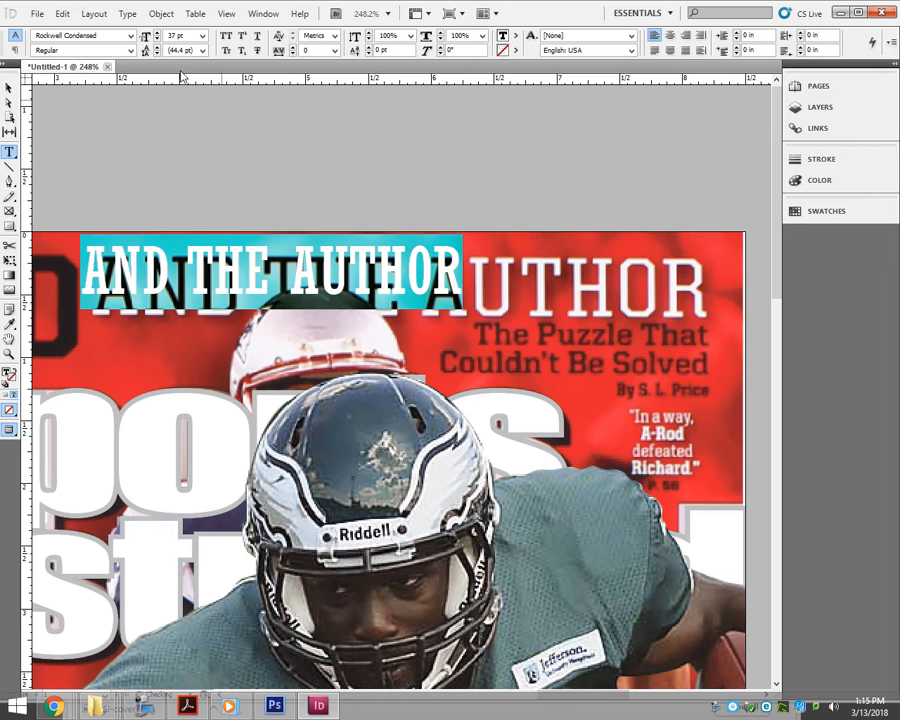
click(133, 38)
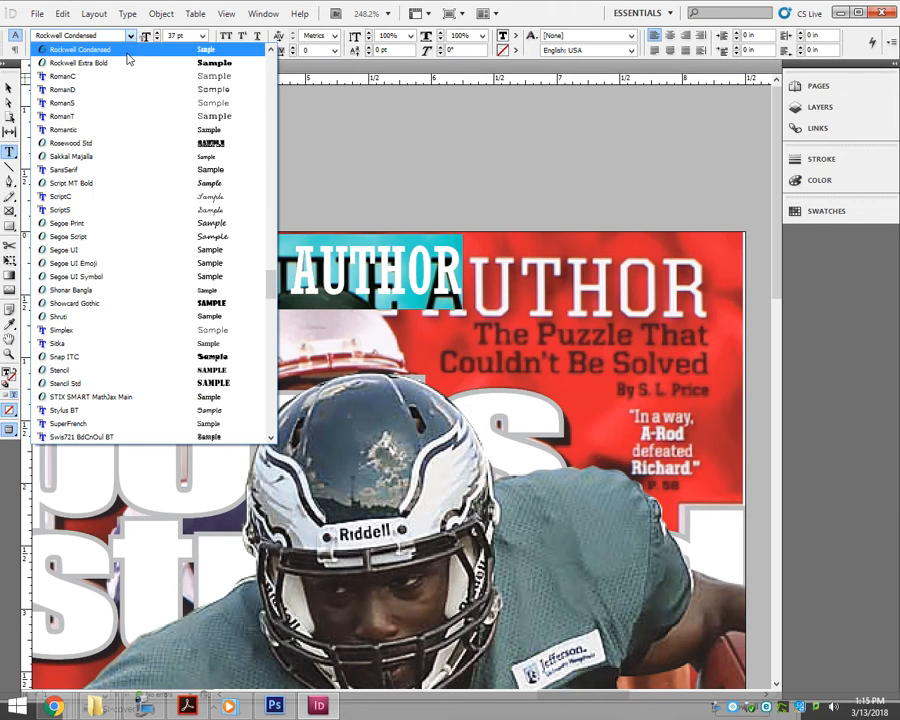
scroll(118, 70, up, 1)
scroll(62, 60, down, 1)
click(62, 62)
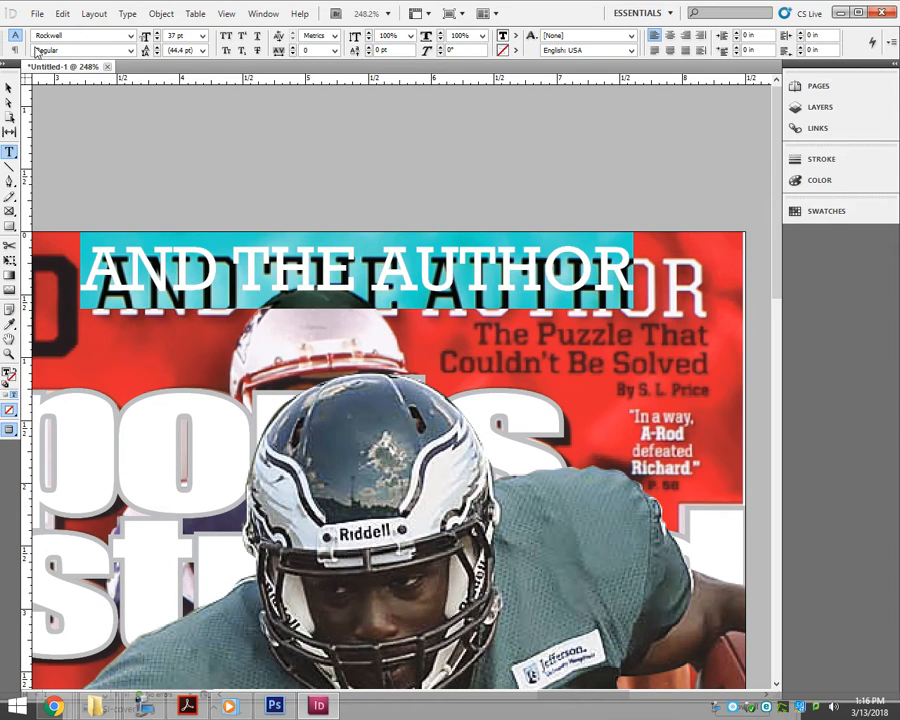
click(90, 49)
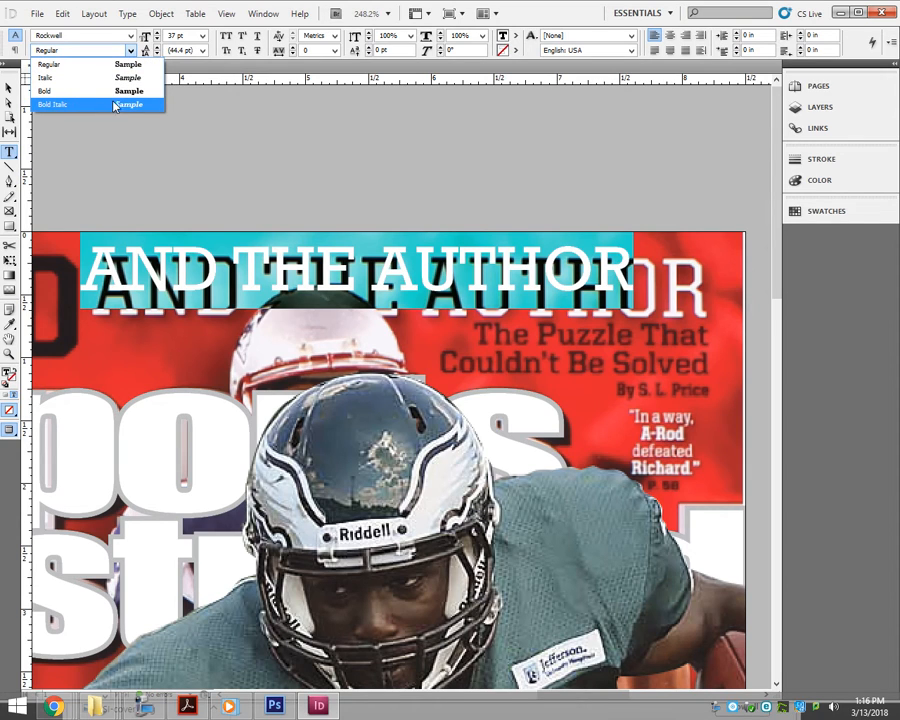
click(202, 184)
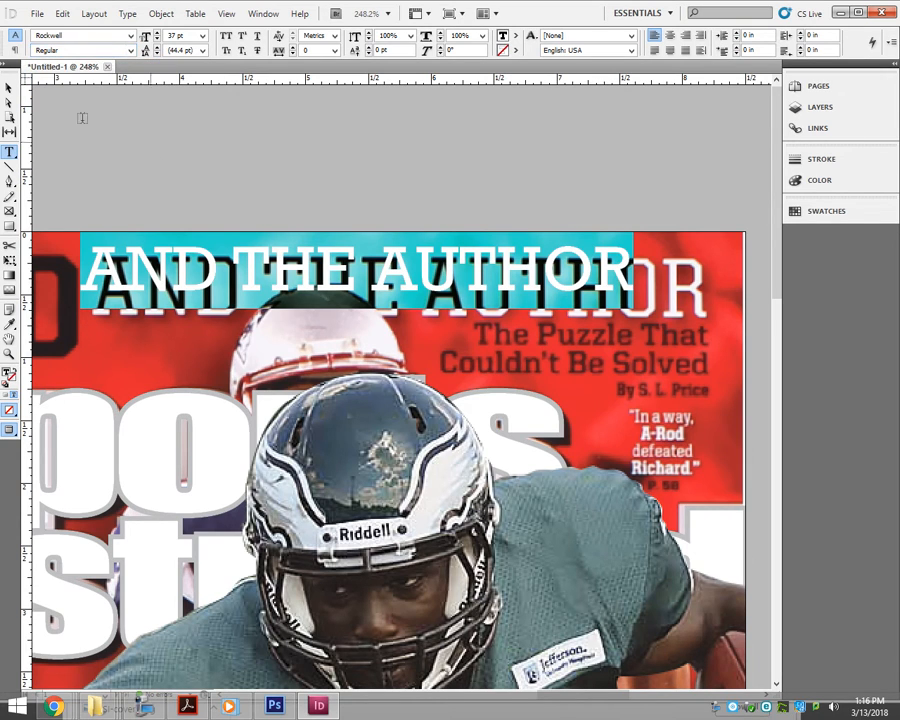
Shrink the headline's text frame to about 5.1 in wide and 0.86 in high
click(9, 88)
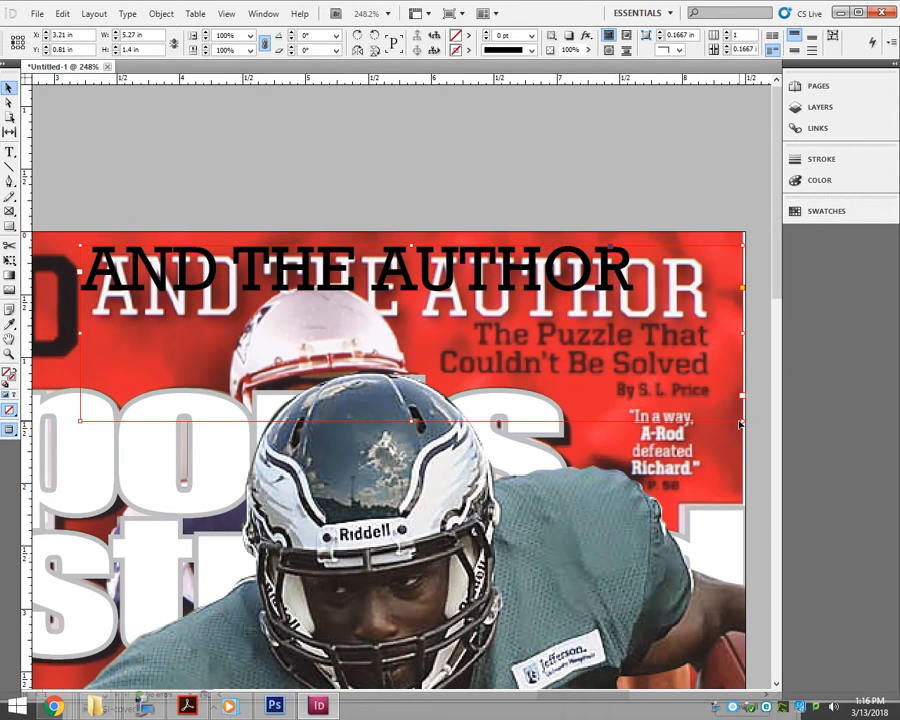
drag(741, 420, 721, 353)
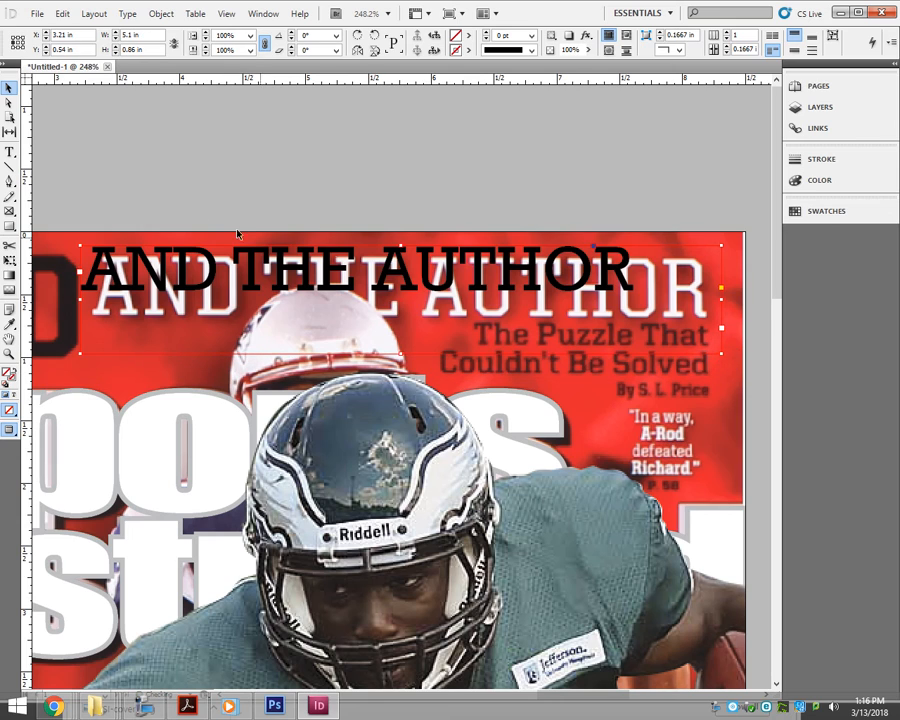
Select all of the headline text again and enlarge it to 51 pt
double_click(113, 262)
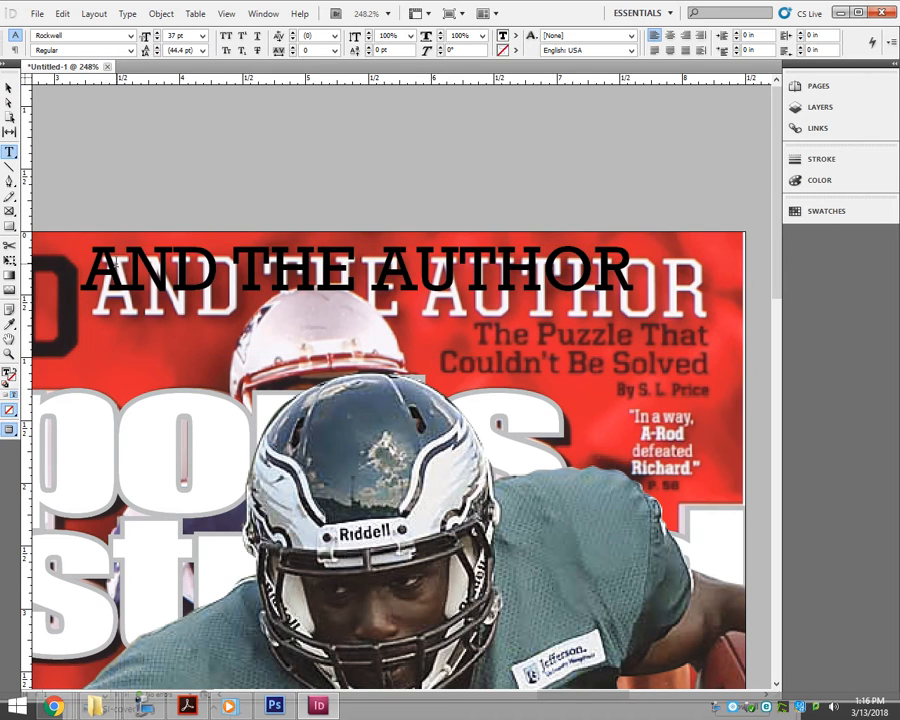
key(ctrl+a)
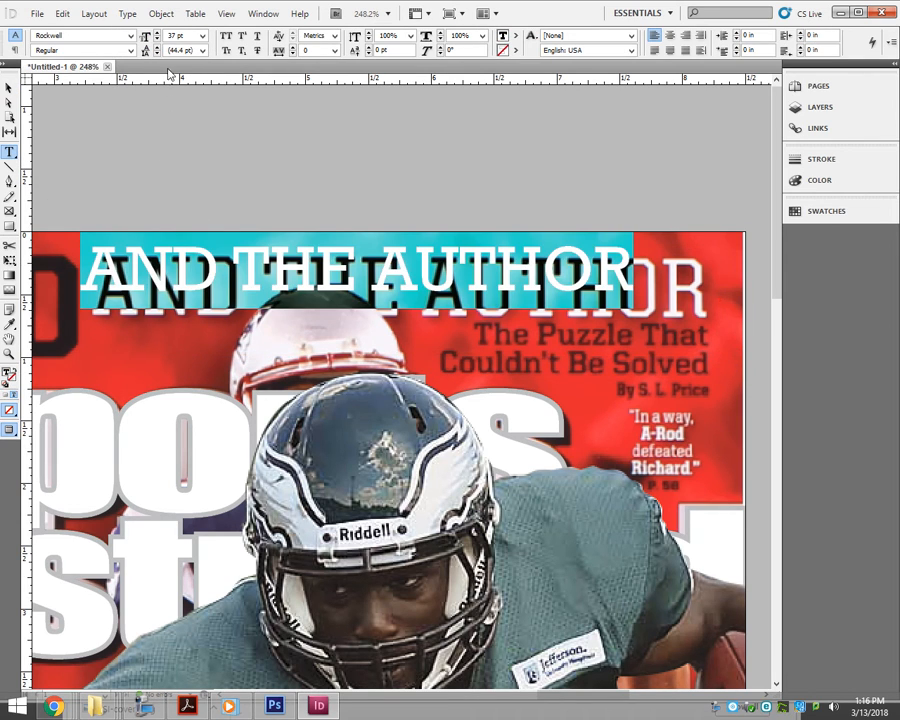
click(156, 33)
click(156, 33)
click(156, 33)
click(156, 33)
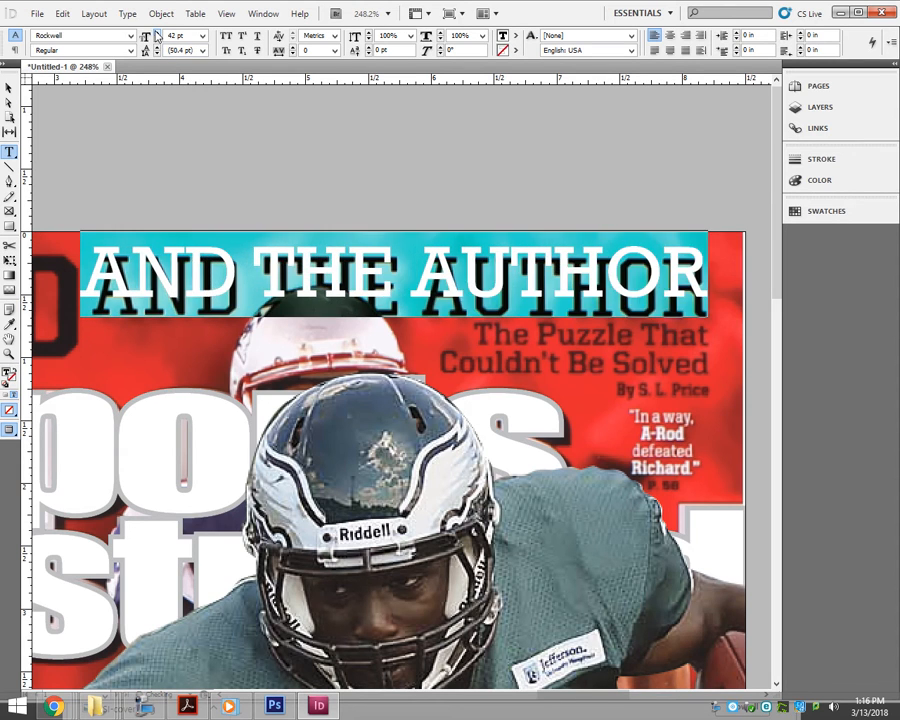
click(156, 33)
click(156, 33)
click(156, 33)
click(156, 33)
click(156, 33)
click(156, 33)
click(156, 33)
click(156, 33)
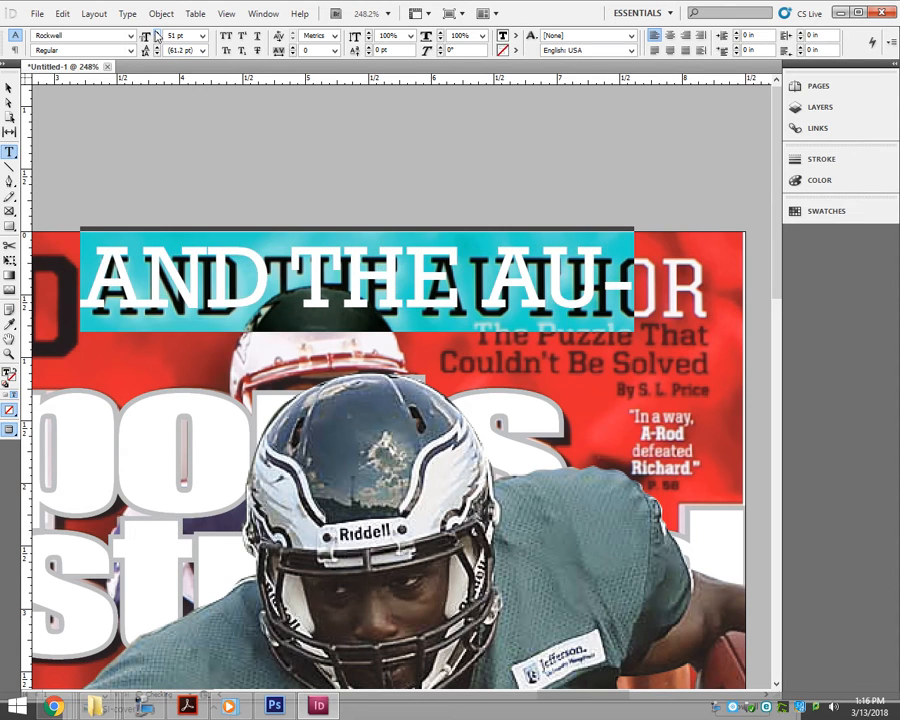
Align the headline frame with the reference headline at about X 3.24 in, Y 0.61 in, and widen it to about 6.51 in
click(8, 88)
drag(120, 284, 124, 294)
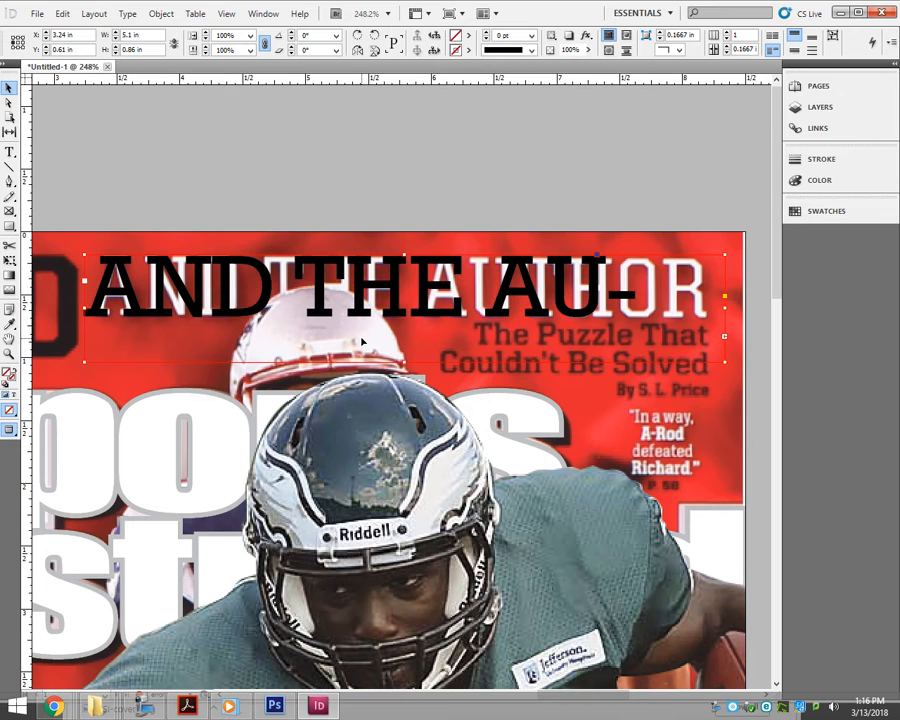
key(ctrl+minus)
key(ctrl+minus)
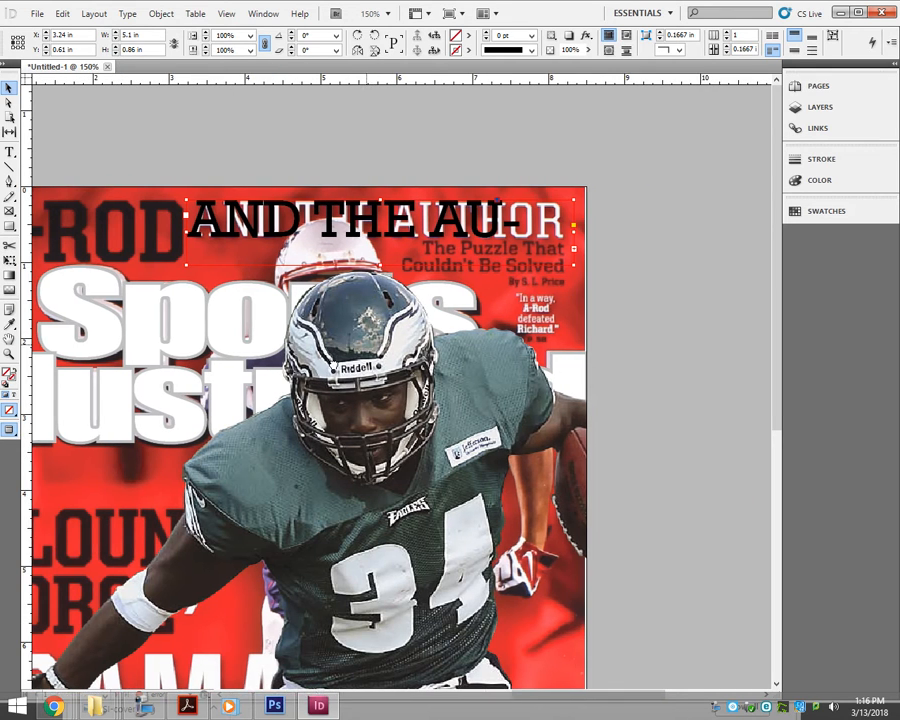
drag(594, 694, 606, 694)
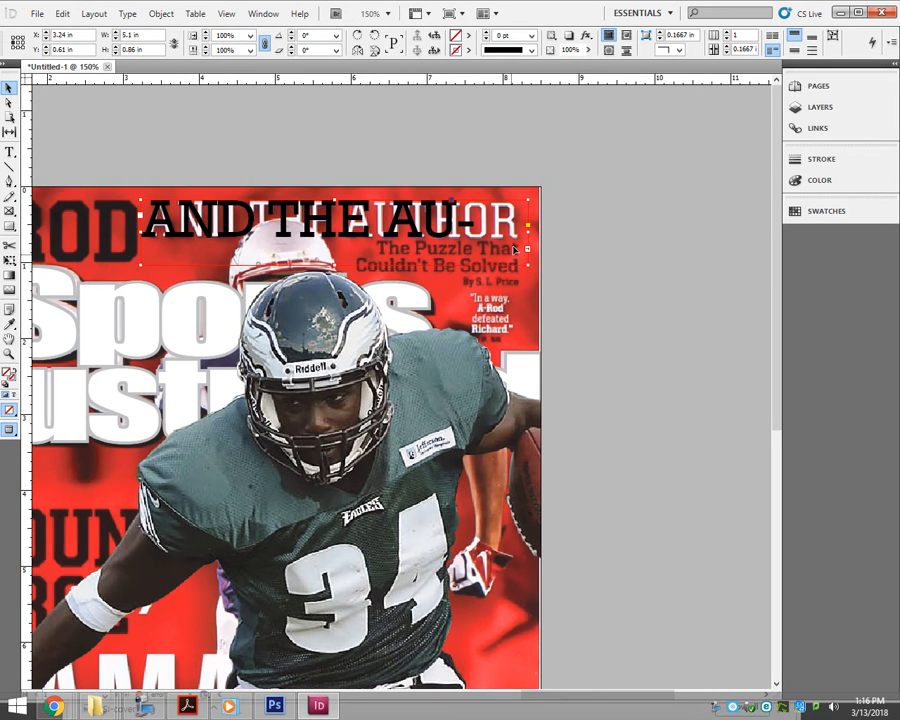
drag(529, 231, 635, 243)
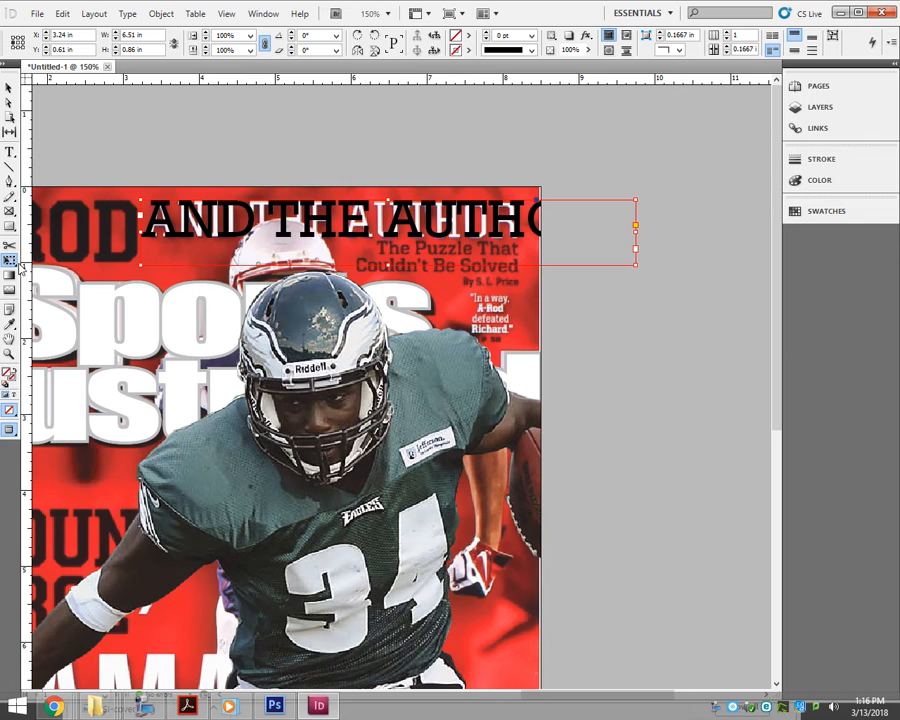
Try squeezing the headline frame and its text to about 5.57 in wide with Free Transform, and undo it
drag(636, 228, 563, 225)
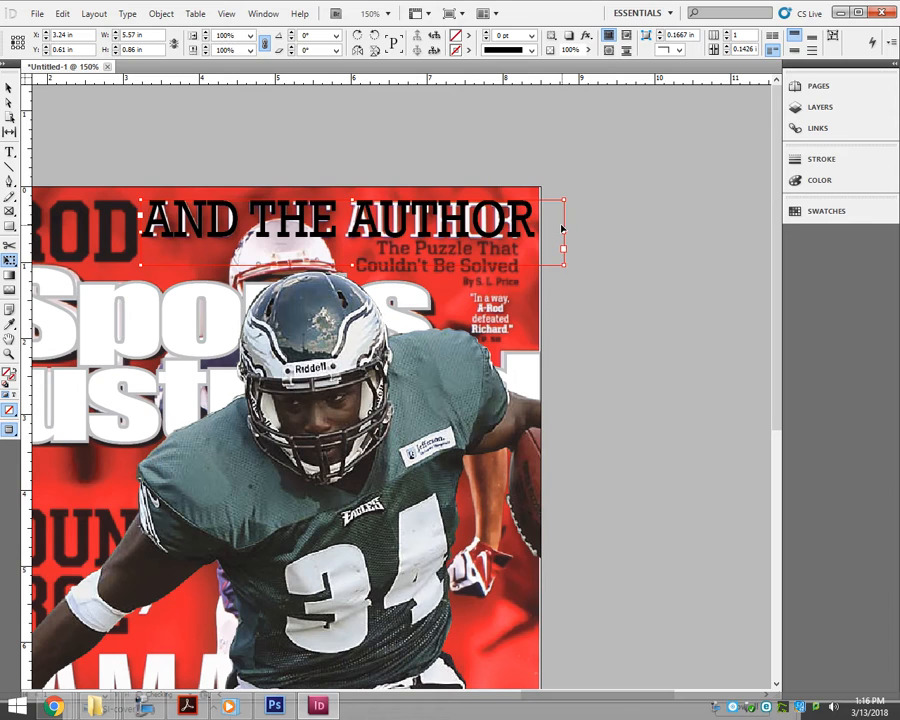
key(ctrl+z)
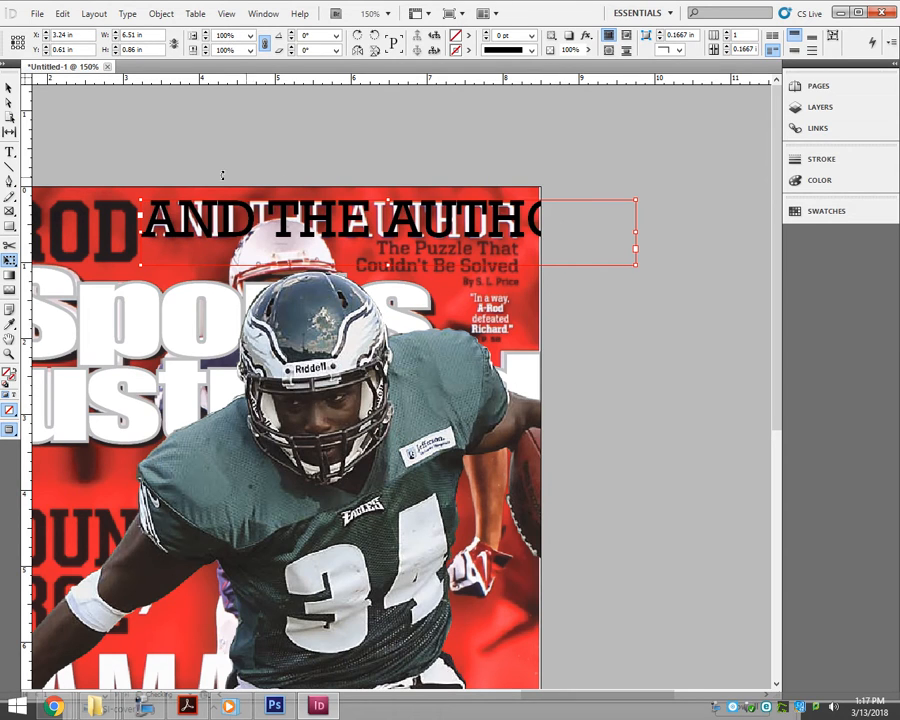
Condense the headline text horizontally to match the reference, trying 85% and 80% scale and settling on 82%
click(10, 153)
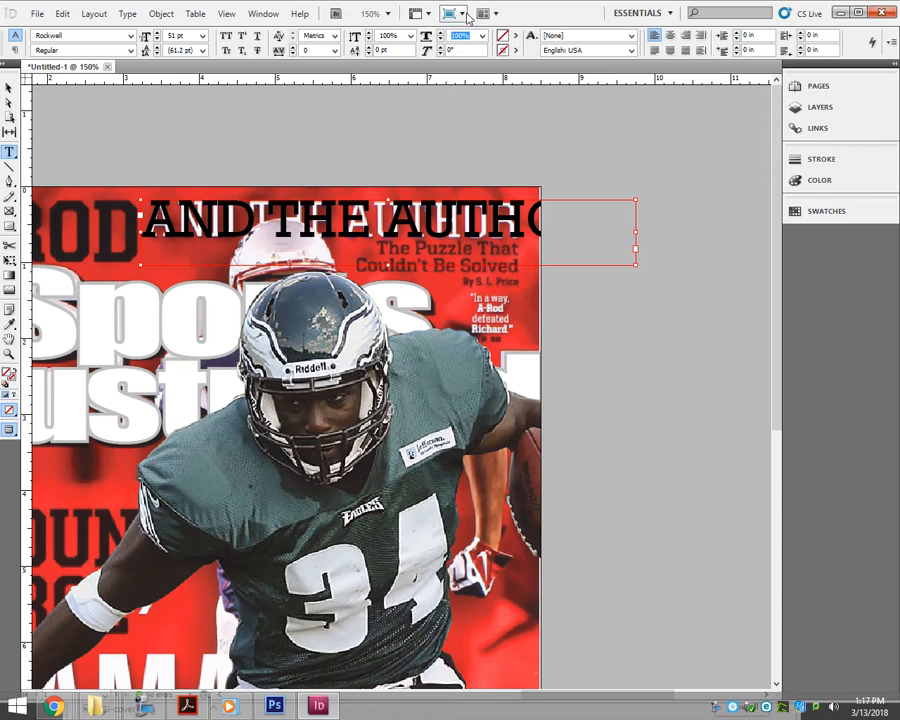
click(461, 36)
text(85)
key(Return)
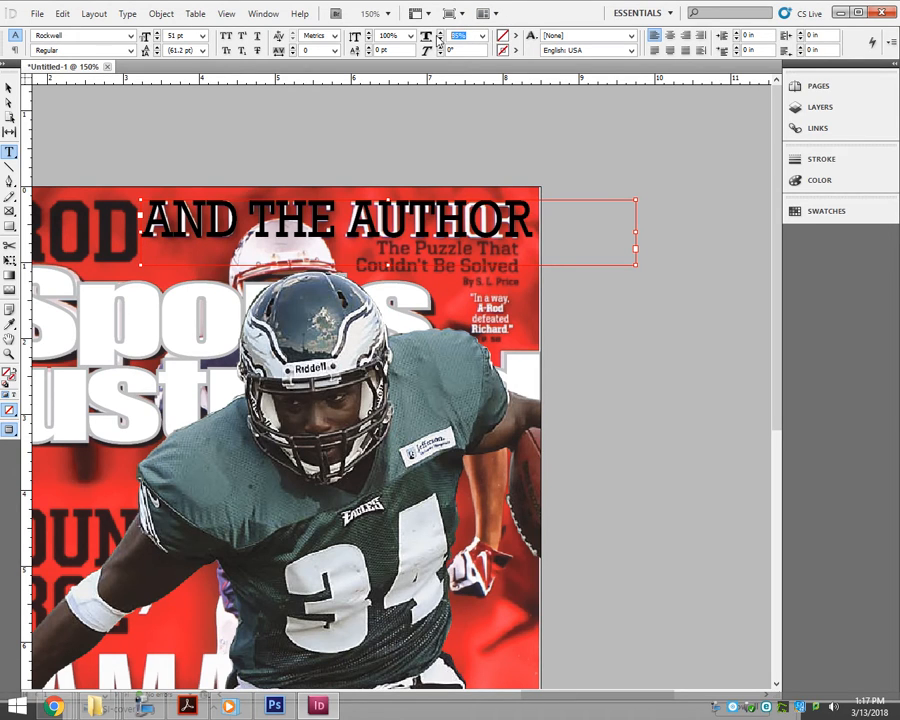
text(80)
key(Return)
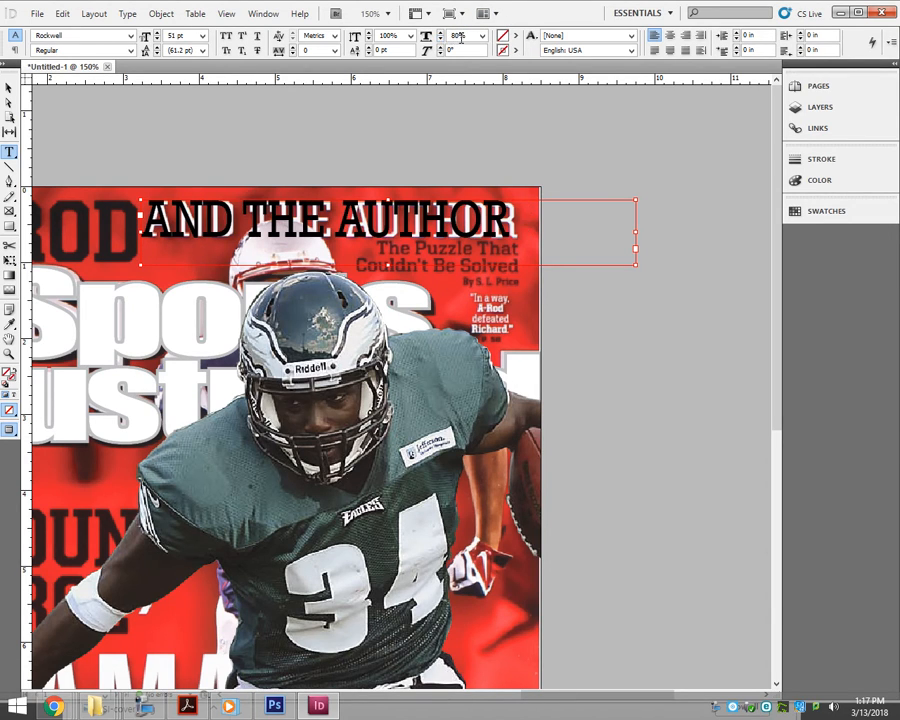
double_click(467, 35)
text(82)
key(Return)
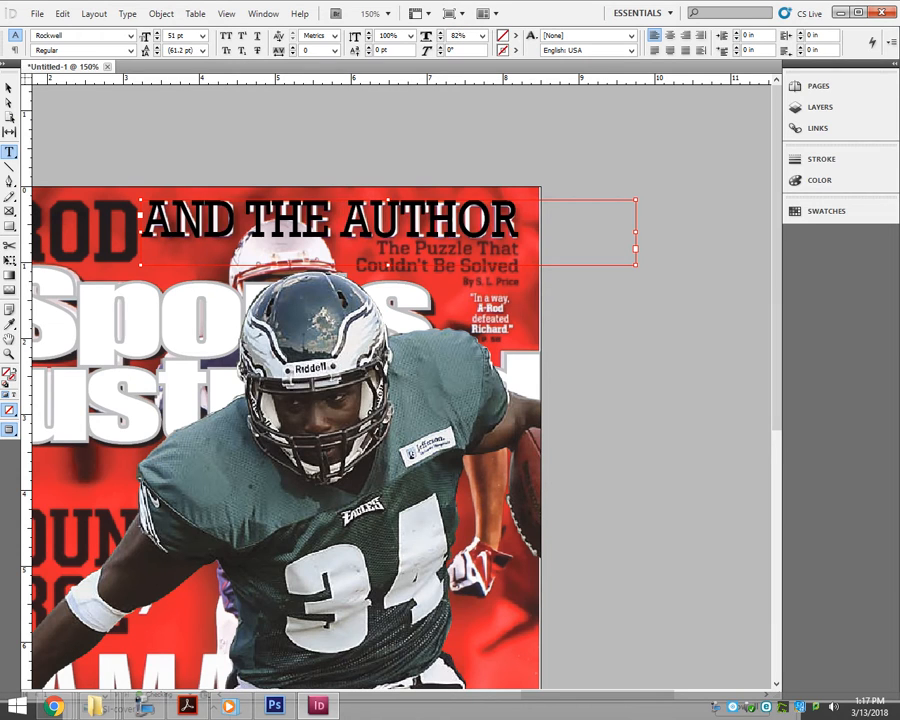
Nudge the headline frame right to X 3.2817 in so its first letters line up with the reference headline
click(9, 88)
click(155, 160)
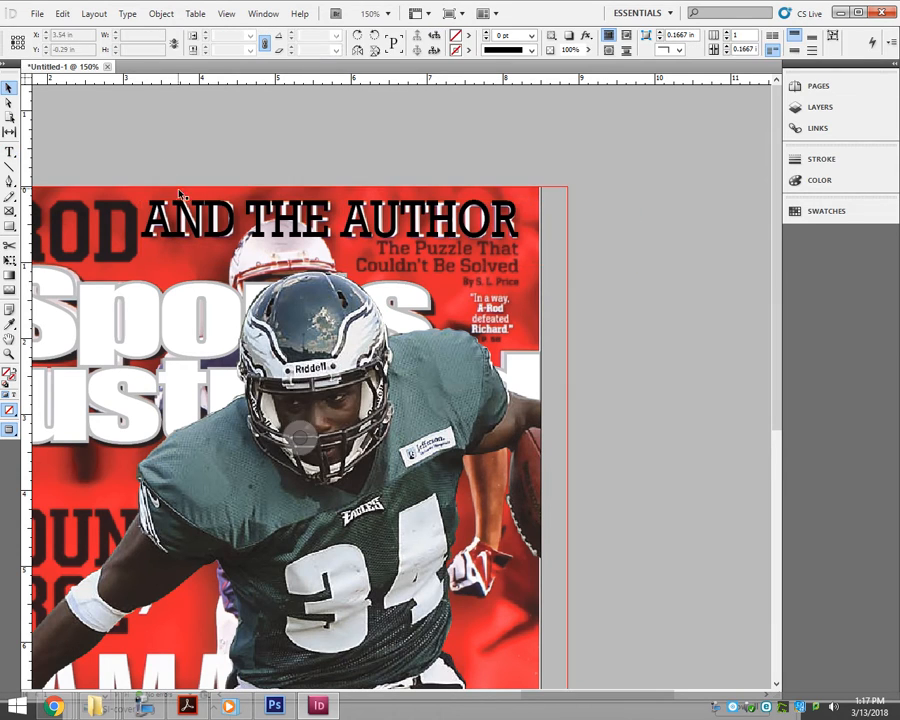
drag(124, 186, 306, 267)
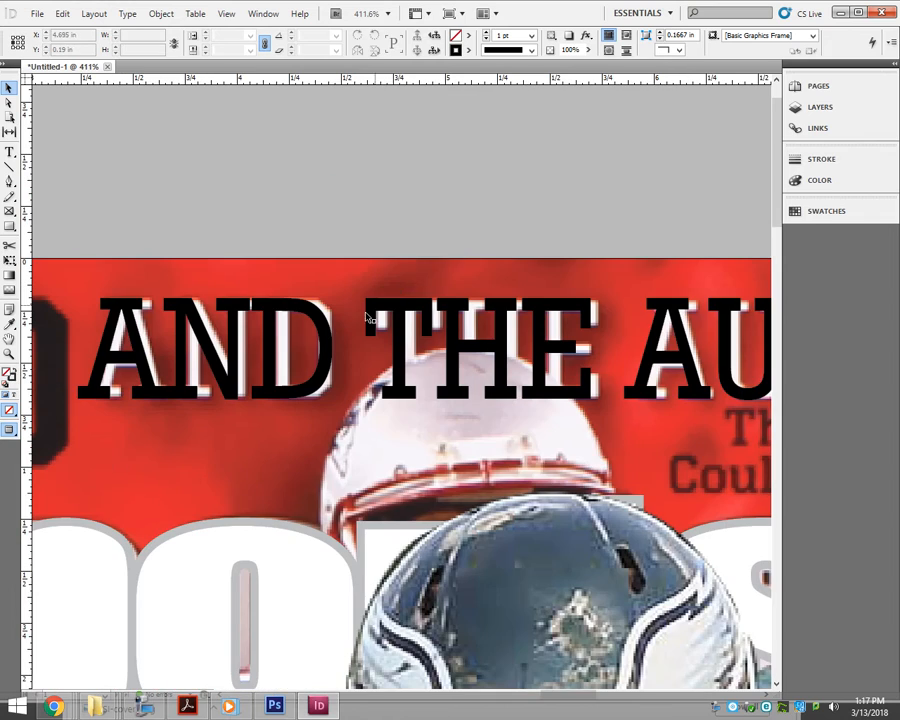
click(326, 345)
key(Right)
key(Right)
key(Right)
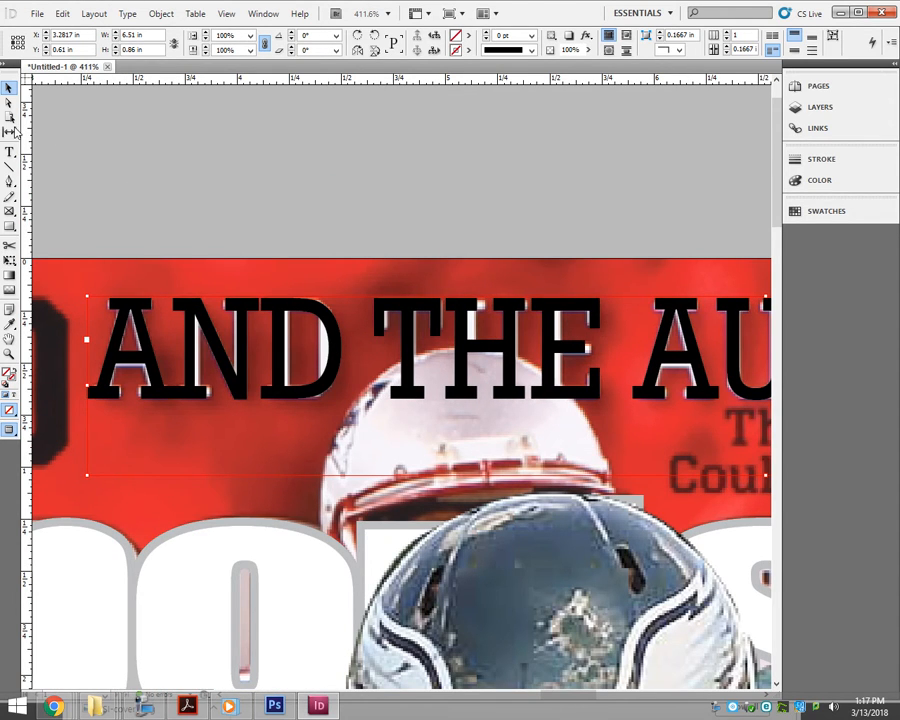
Kern THE to match the reference, with -20 before the T, 20 between T and H, and -20 after the E
click(10, 155)
click(372, 356)
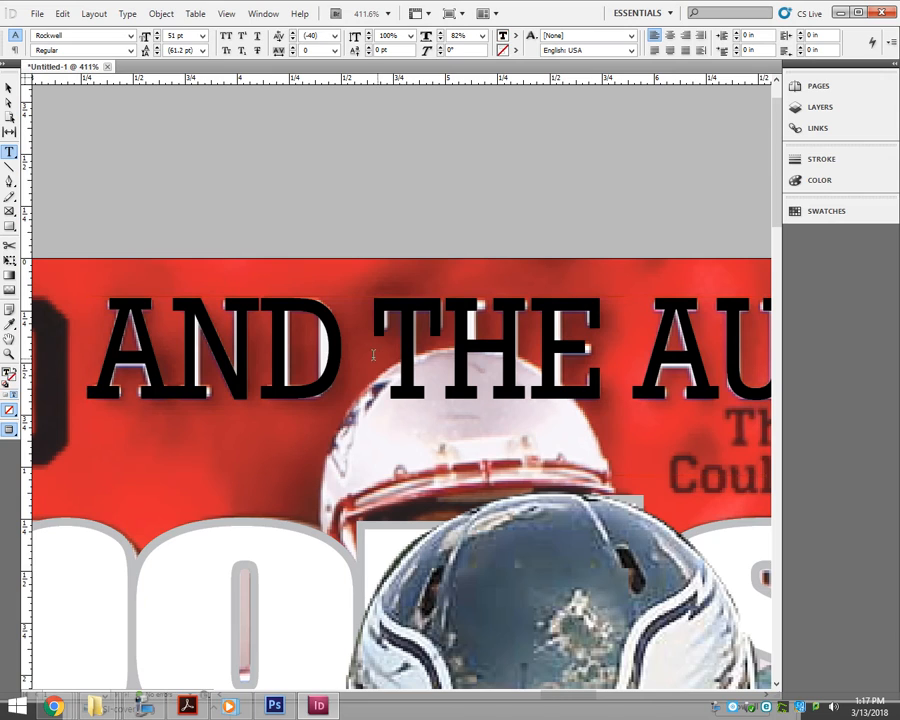
key(alt+Right)
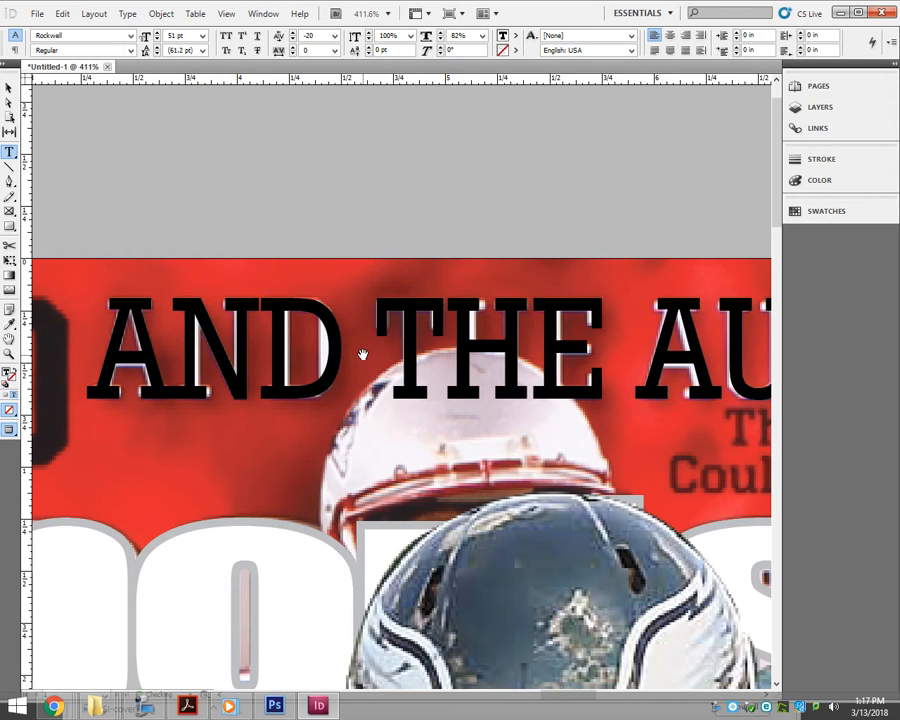
key(Right)
key(alt+Right)
key(Right)
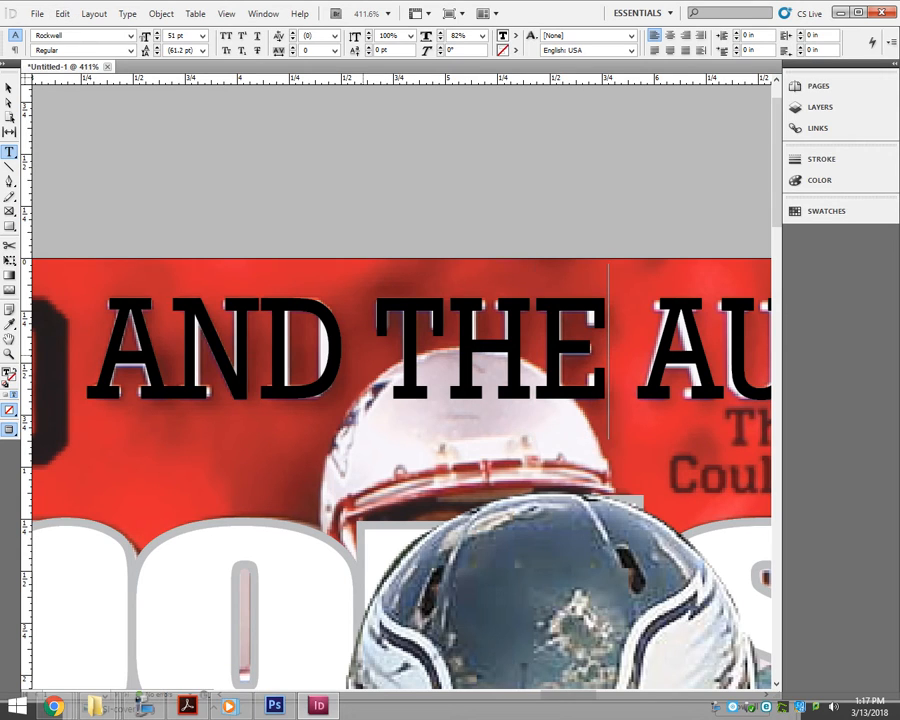
key(alt+Left)
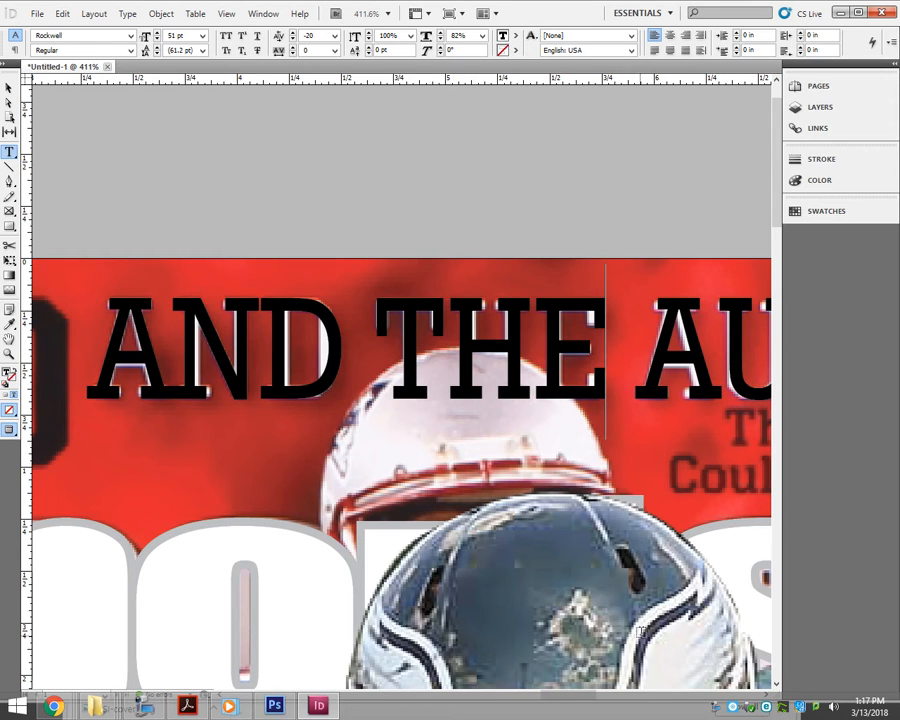
key(Right)
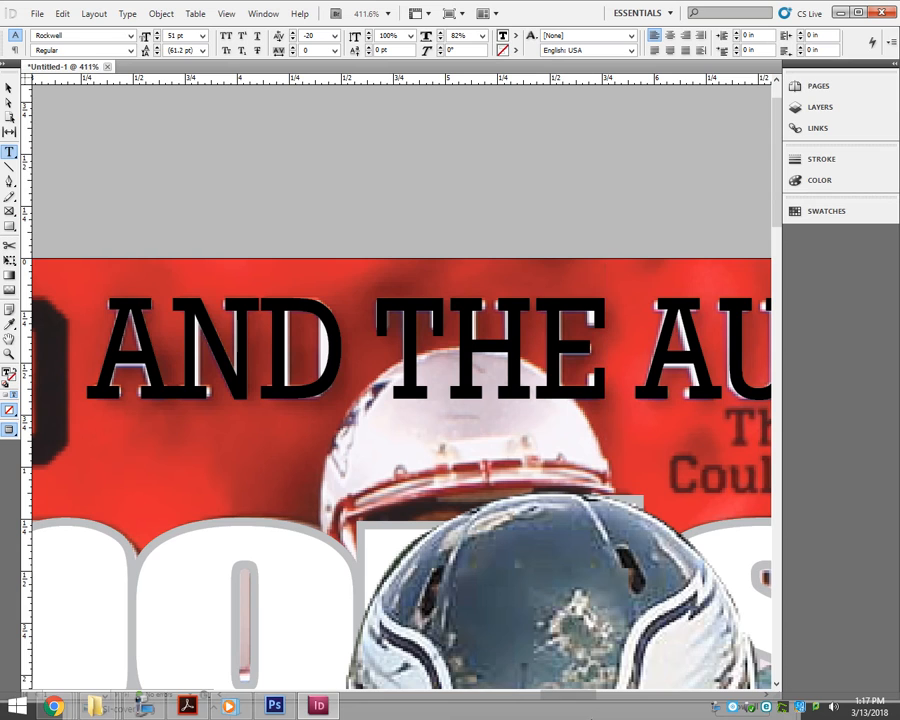
key(Escape)
Kern AUTHOR letter by letter to match the reference, tightening the gap before the A and using -20 between H and O
drag(535, 323, 91, 292)
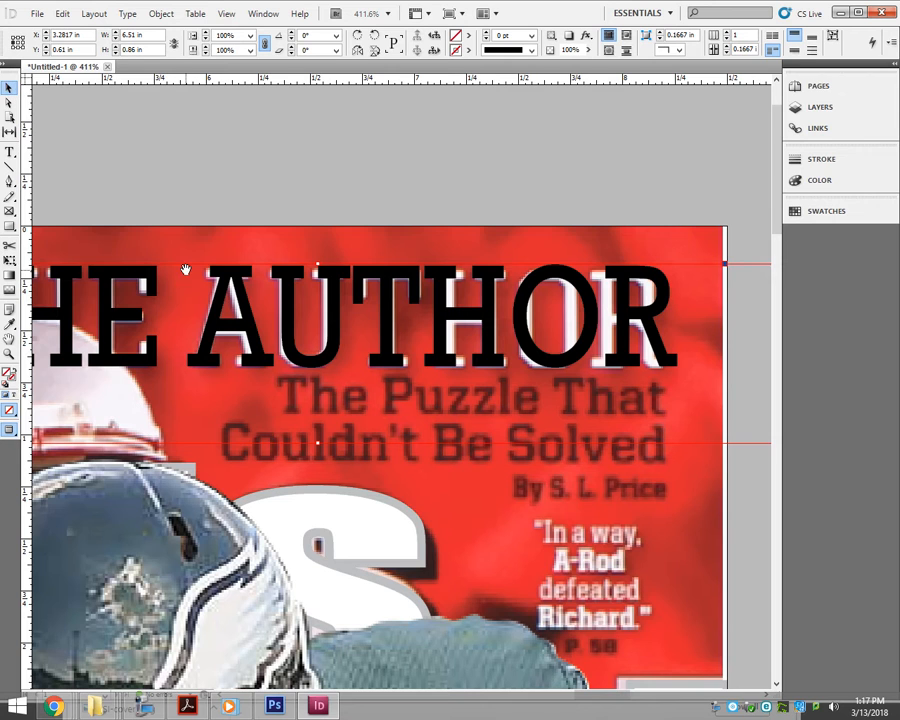
mouse_move(203, 245)
mouse_down()
mouse_move(181, 234)
mouse_move(243, 235)
mouse_move(207, 245)
mouse_up()
click(10, 152)
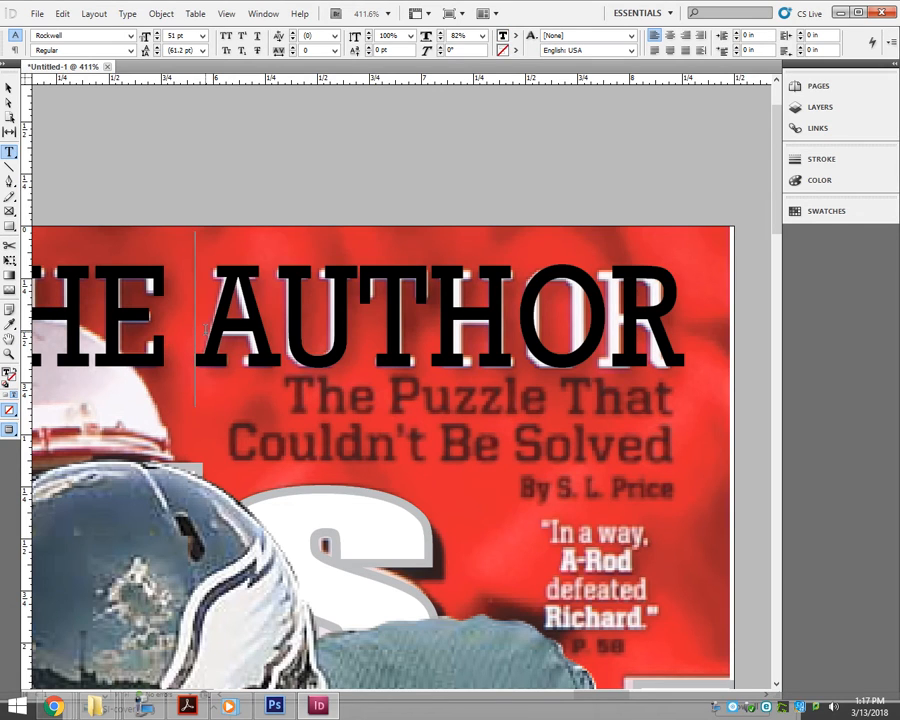
key(alt+Left)
key(Right)
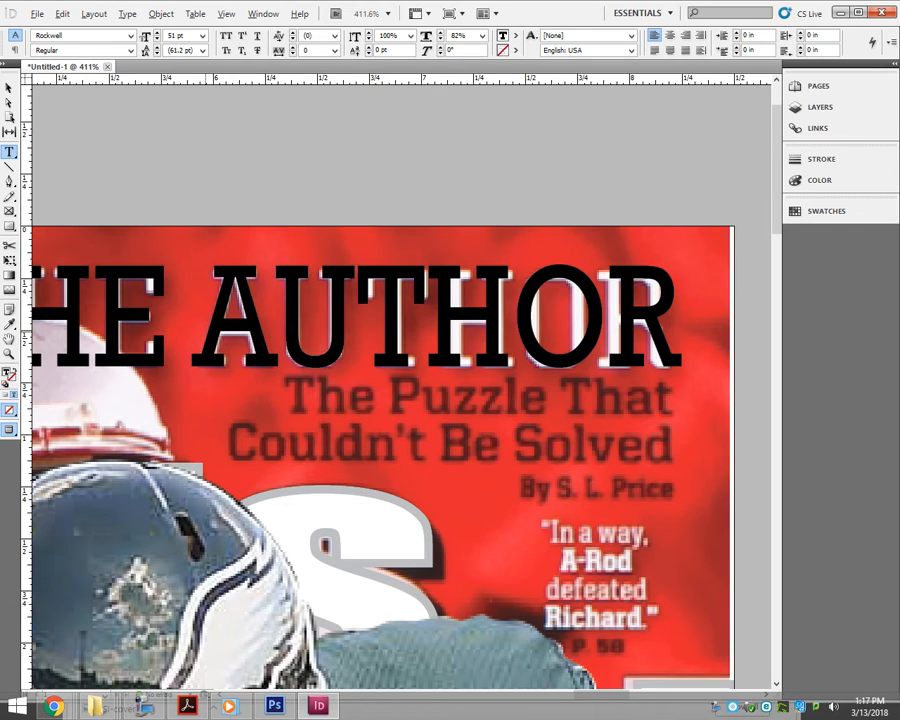
key(alt+Right)
key(Right)
key(alt+Right)
key(alt+Left)
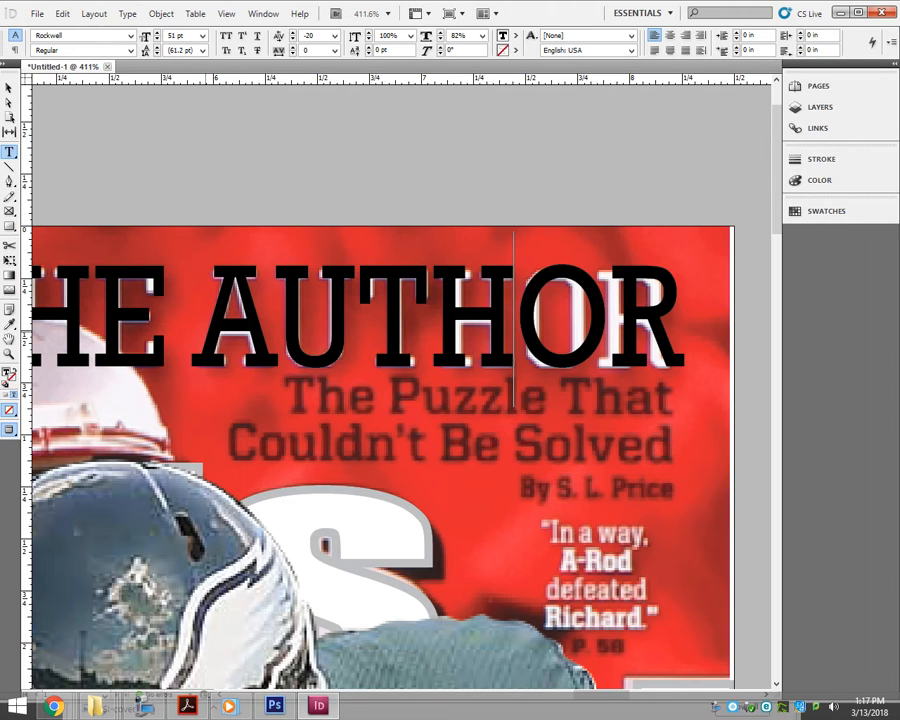
Narrow only the O in AUTHOR to match the reference, trying 75% horizontal scale and settling on 70%
key(shift+Right)
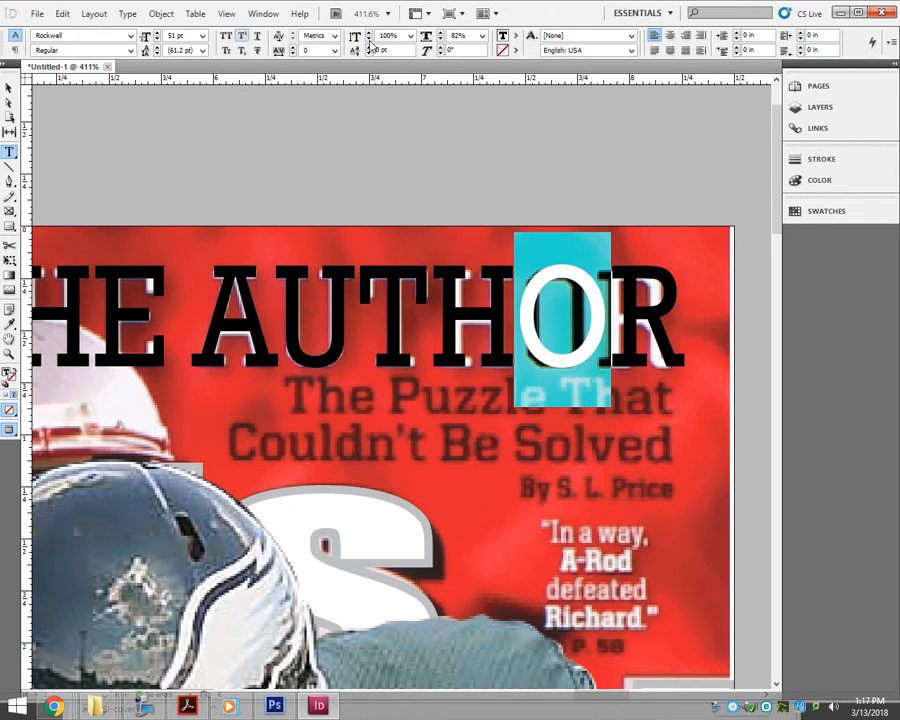
double_click(449, 37)
text(75)
key(Return)
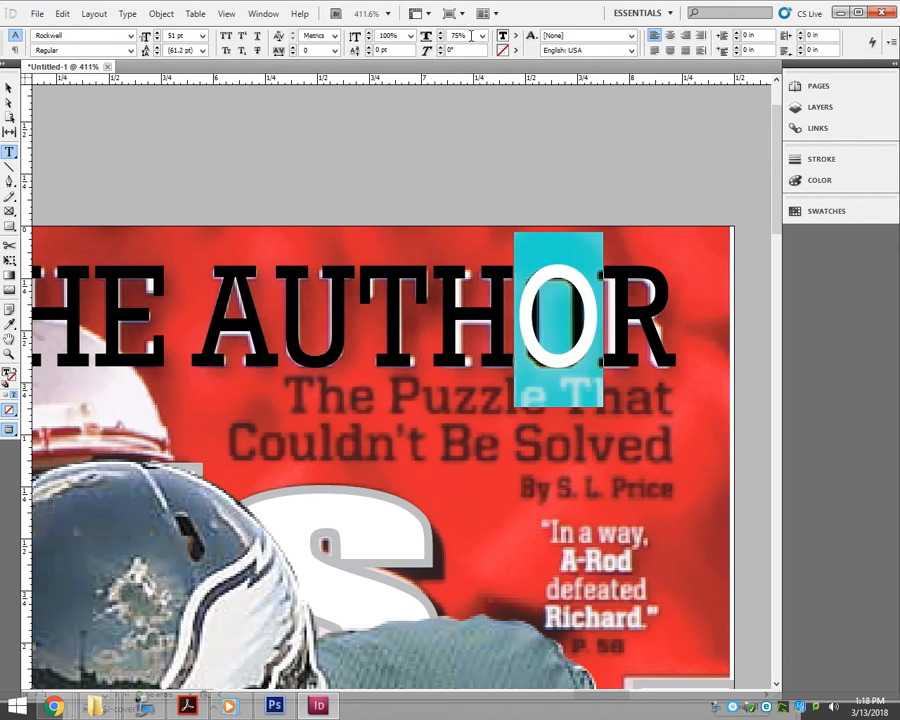
drag(471, 35, 438, 46)
text(70)
key(Return)
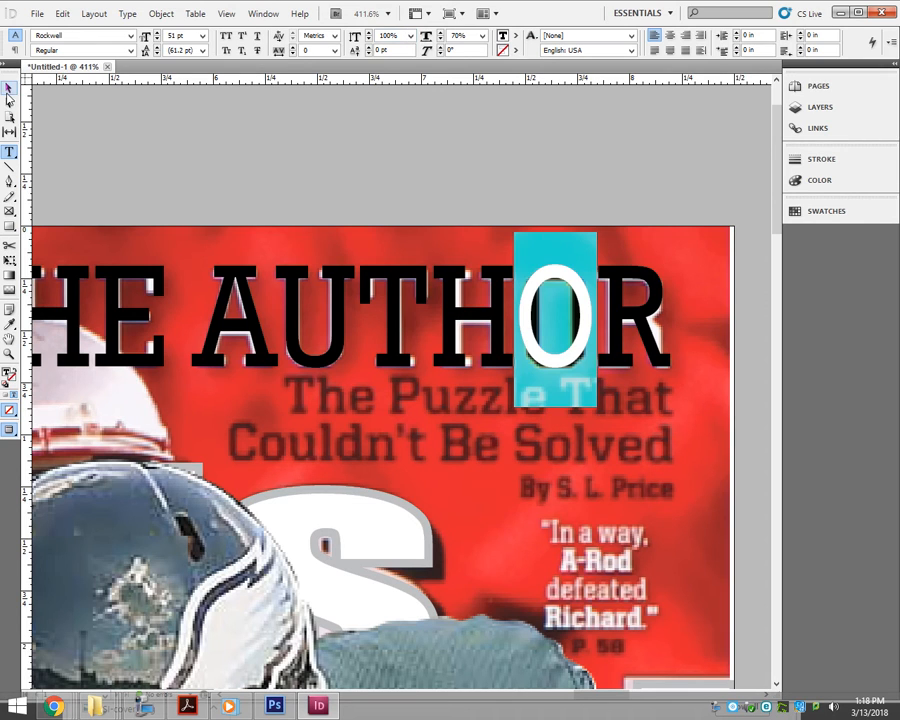
key(Escape)
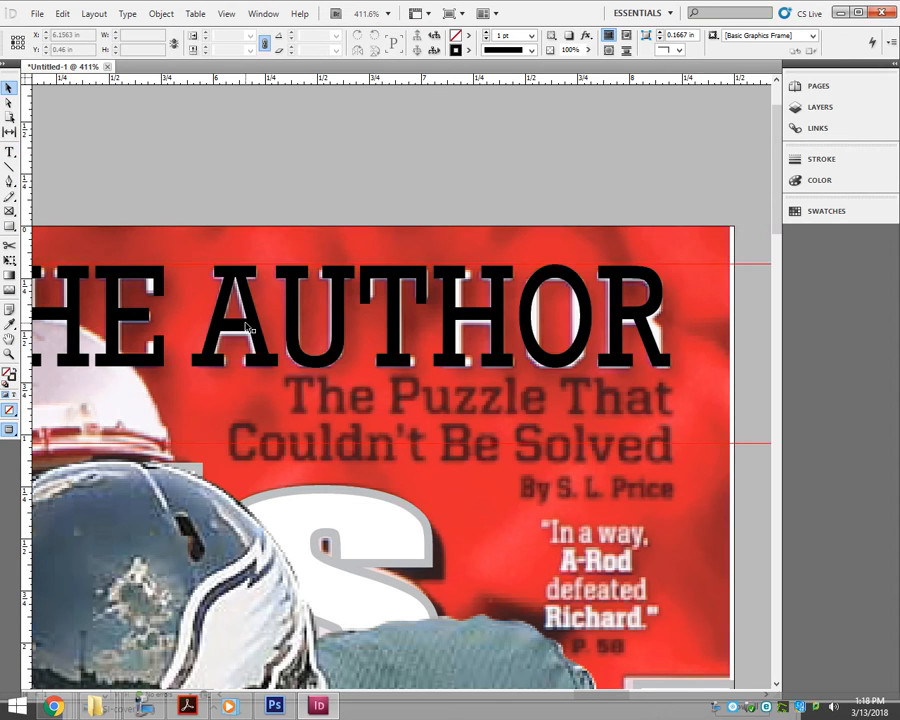
Select the whole headline and try to recolor it white (RGB 255, 255, 255) with the Color Picker
double_click(247, 328)
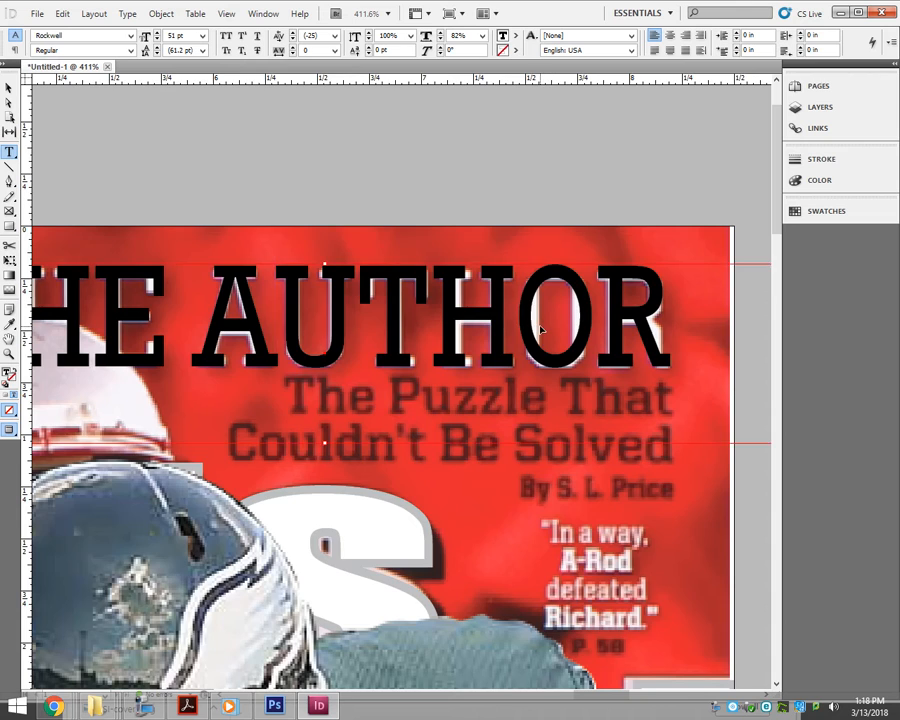
key(ctrl+minus)
key(ctrl+minus)
key(ctrl+minus)
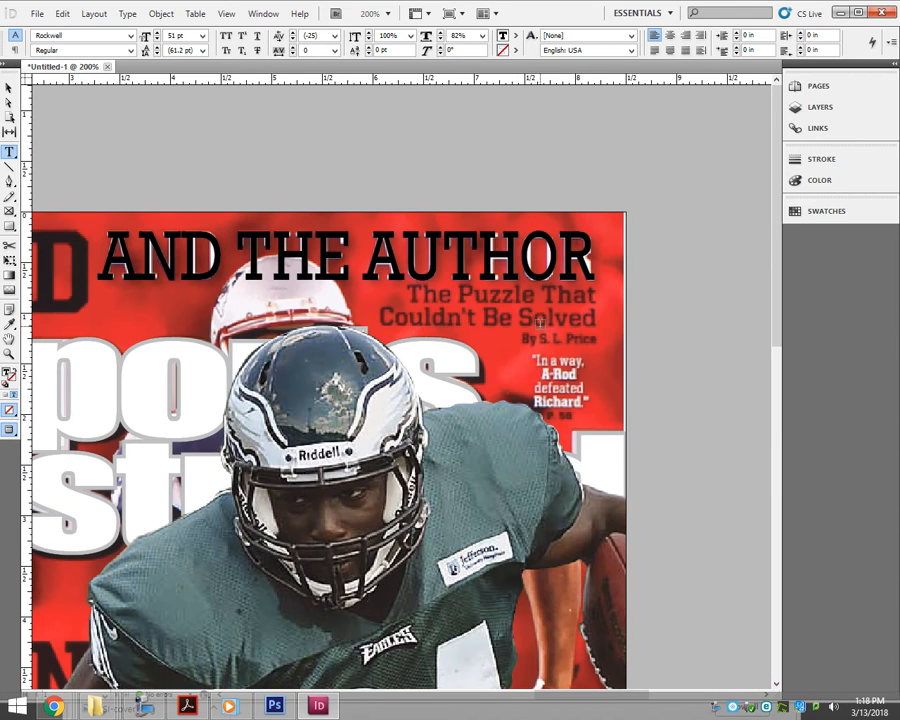
drag(594, 262, 147, 276)
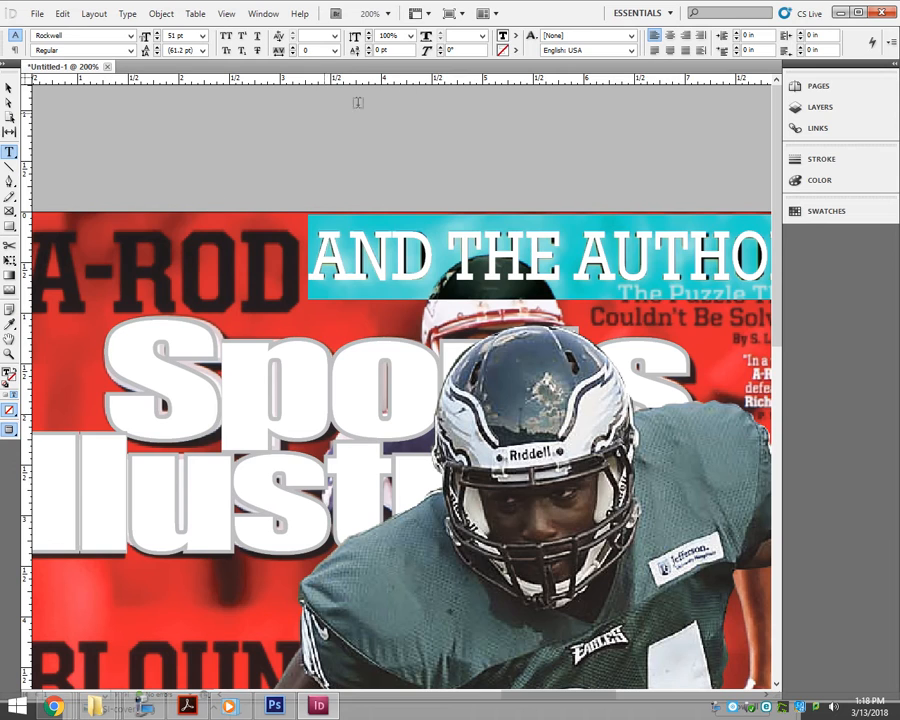
double_click(502, 37)
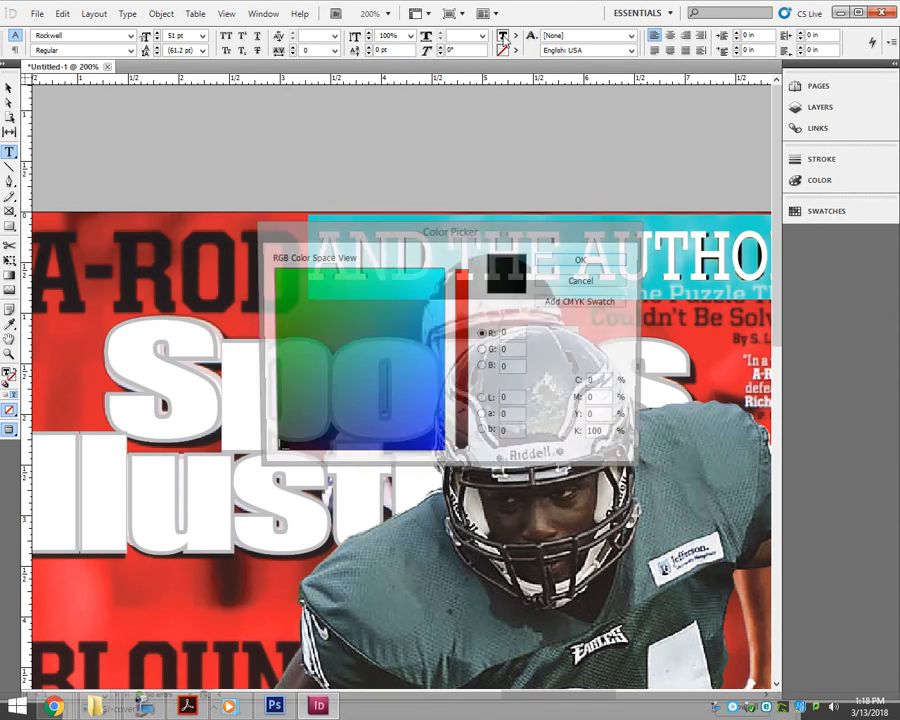
drag(389, 328, 469, 260)
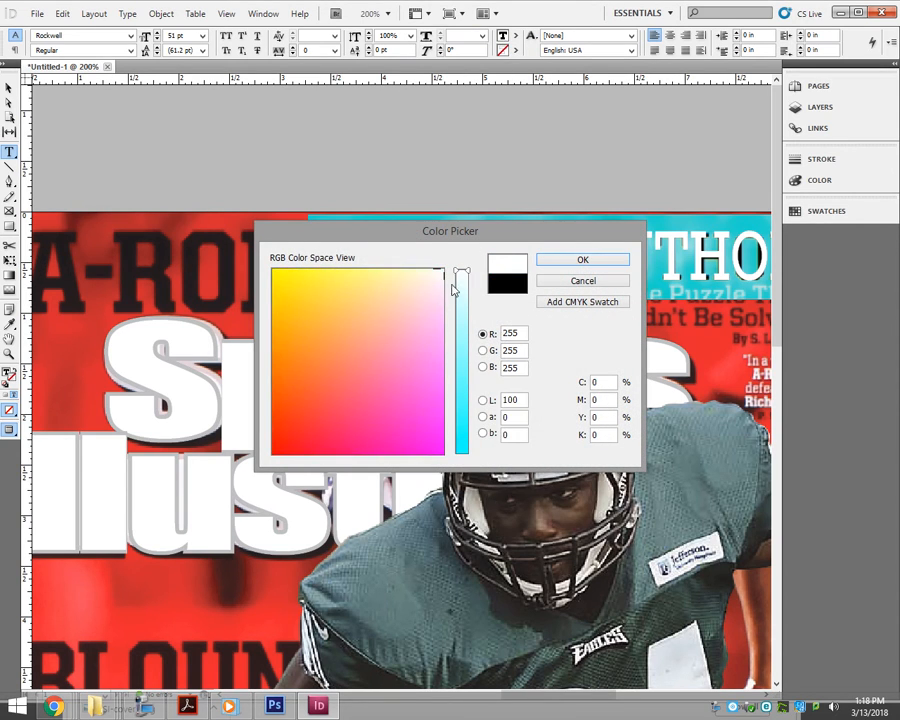
click(556, 262)
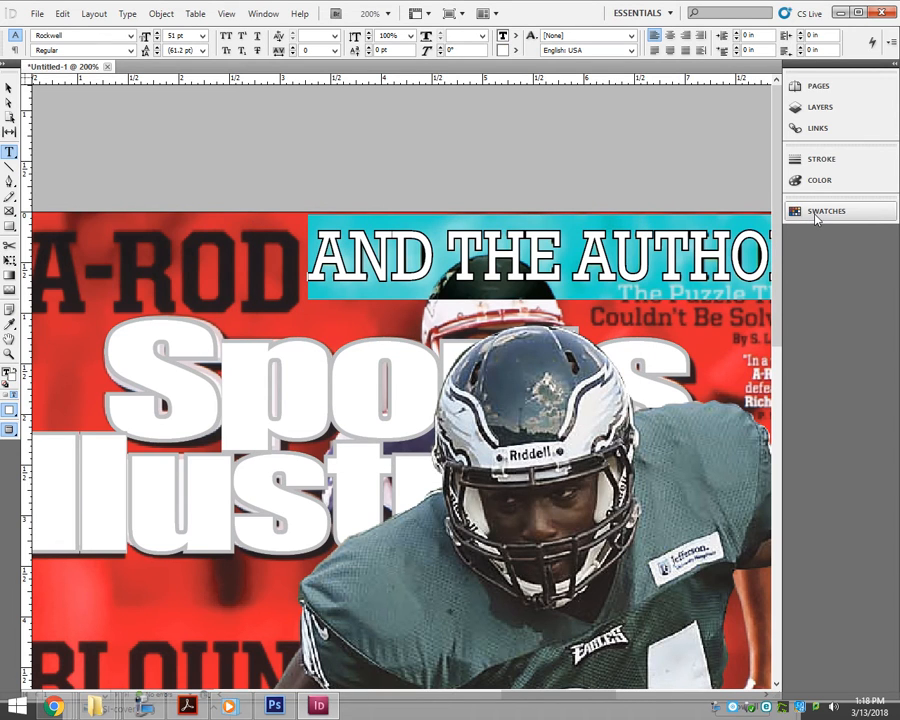
Reselect all of the headline text and return its stroke color to None
click(430, 265)
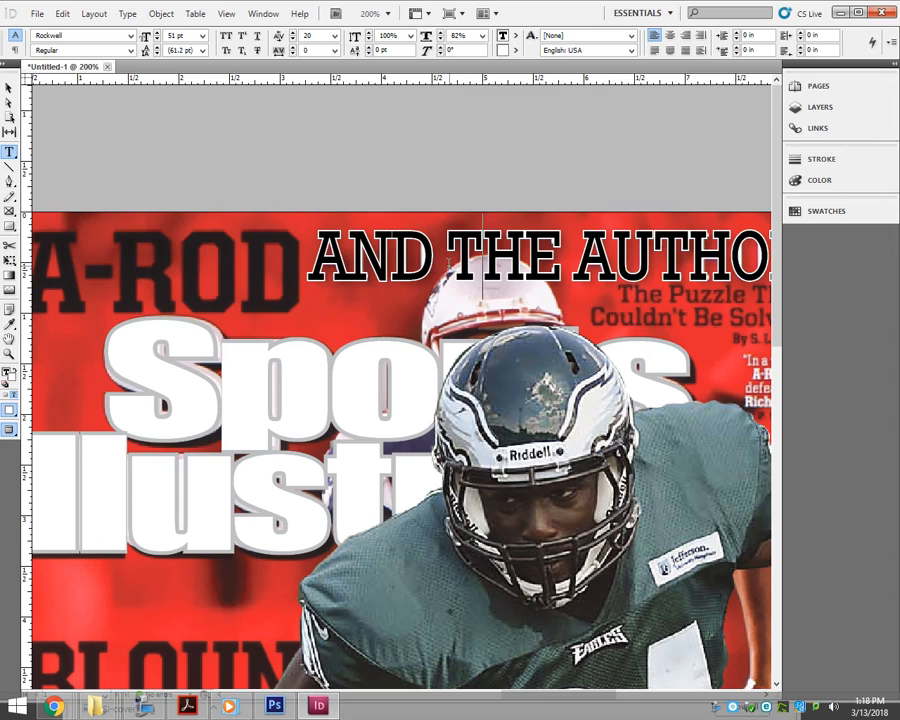
key(ctrl+a)
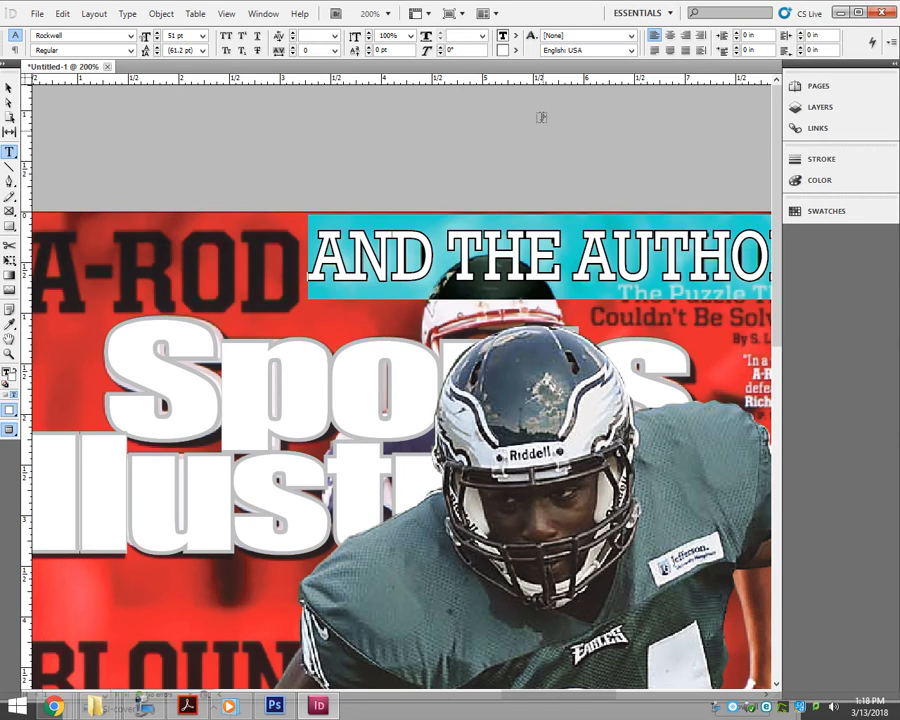
click(516, 51)
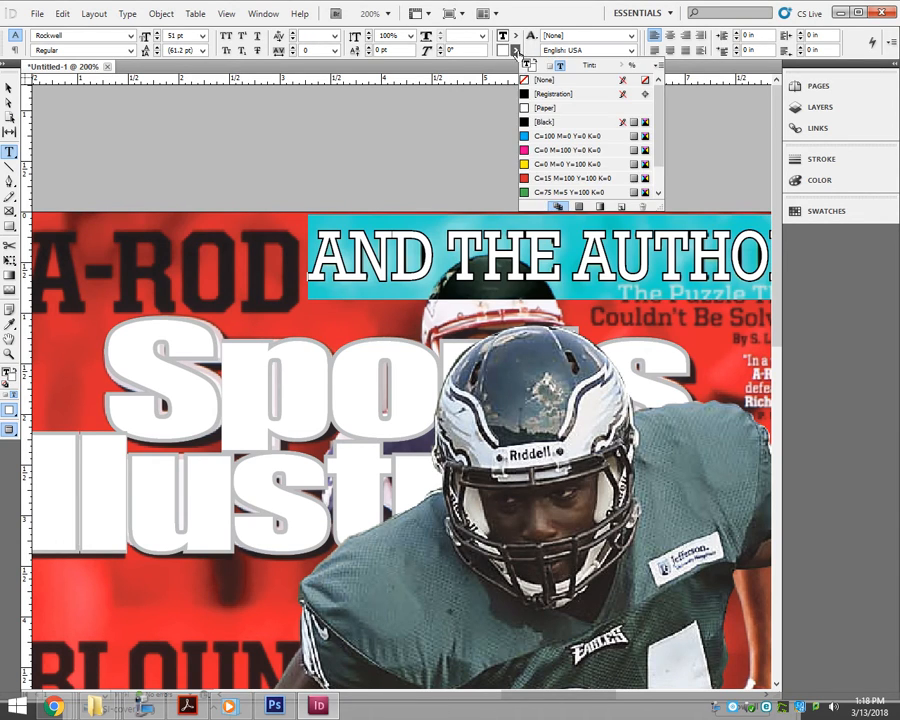
click(8, 88)
click(208, 139)
scroll(362, 247, right, 3)
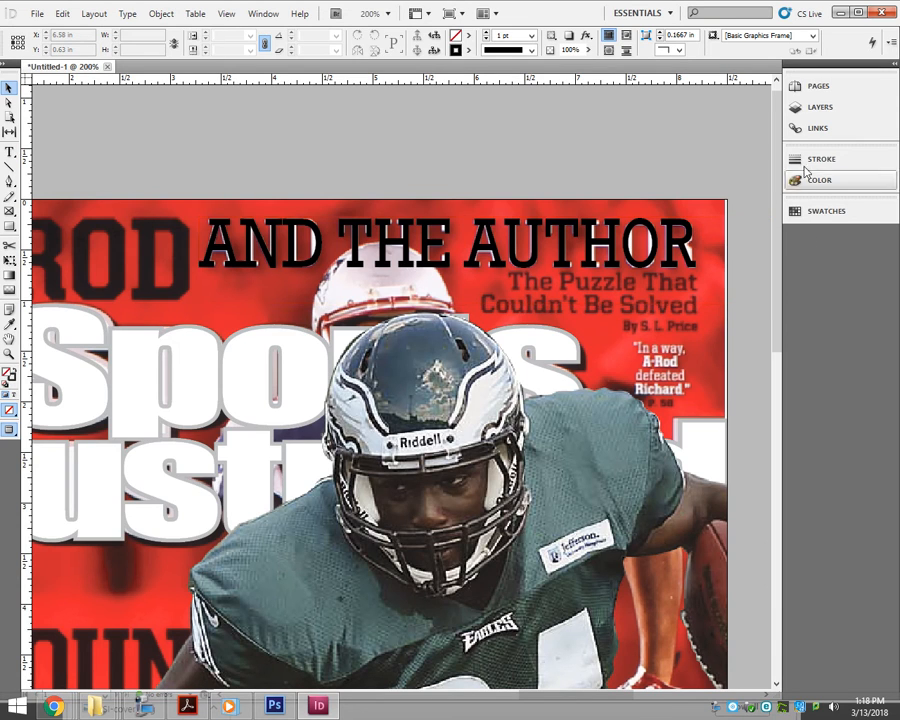
Select all of the headline text and give it a white stroke color with the Color Picker
double_click(516, 237)
key(ctrl+a)
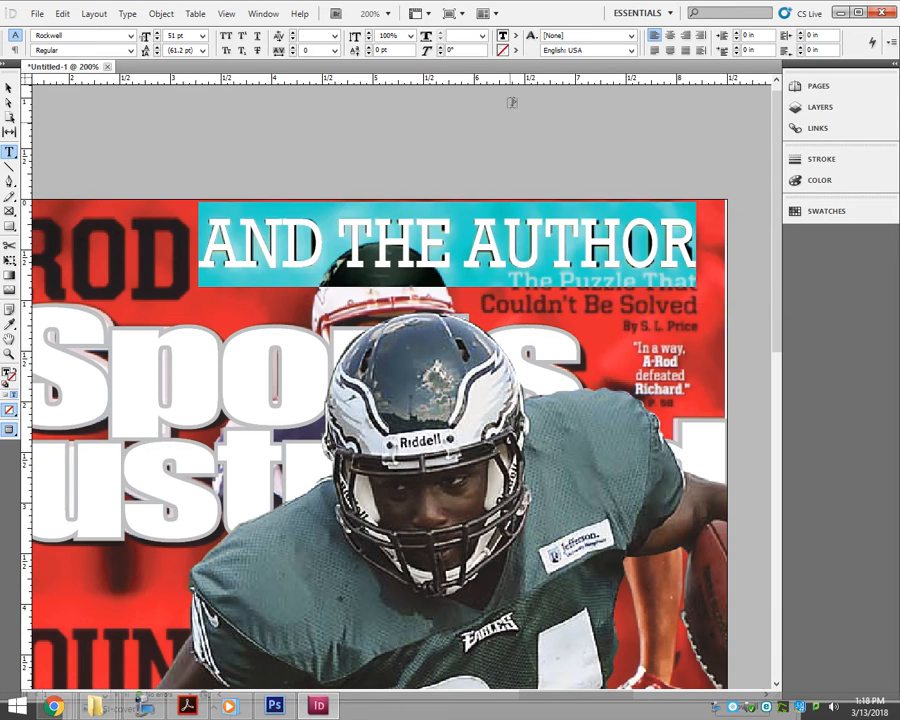
double_click(505, 37)
drag(427, 294, 447, 266)
drag(463, 302, 463, 266)
click(583, 260)
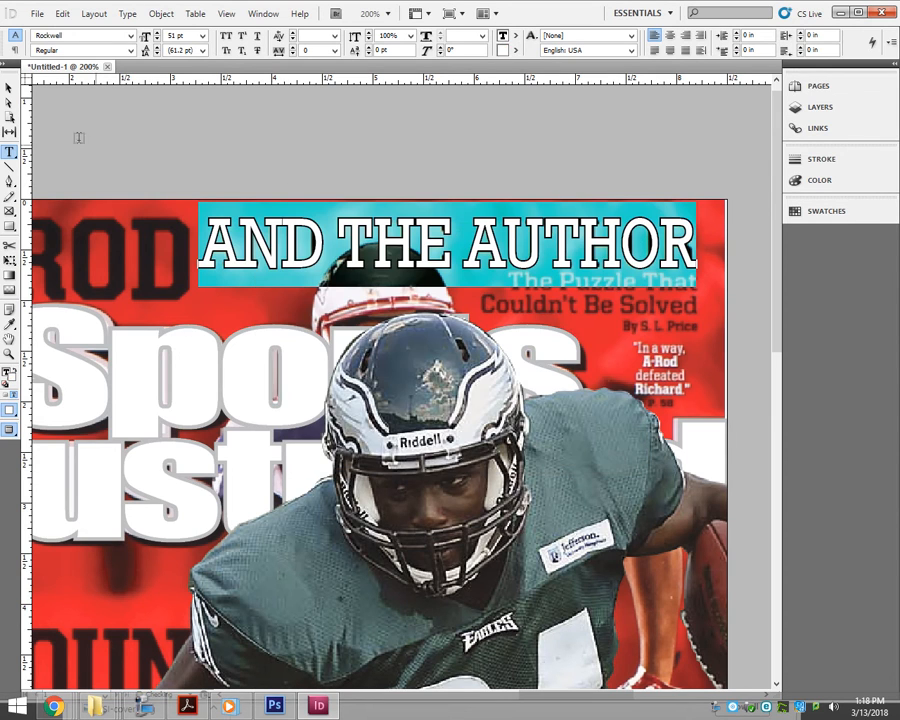
click(8, 88)
click(148, 139)
Select the whole "AND THE AUTHOR" headline and set its stroke weight to 0 pt
double_click(258, 244)
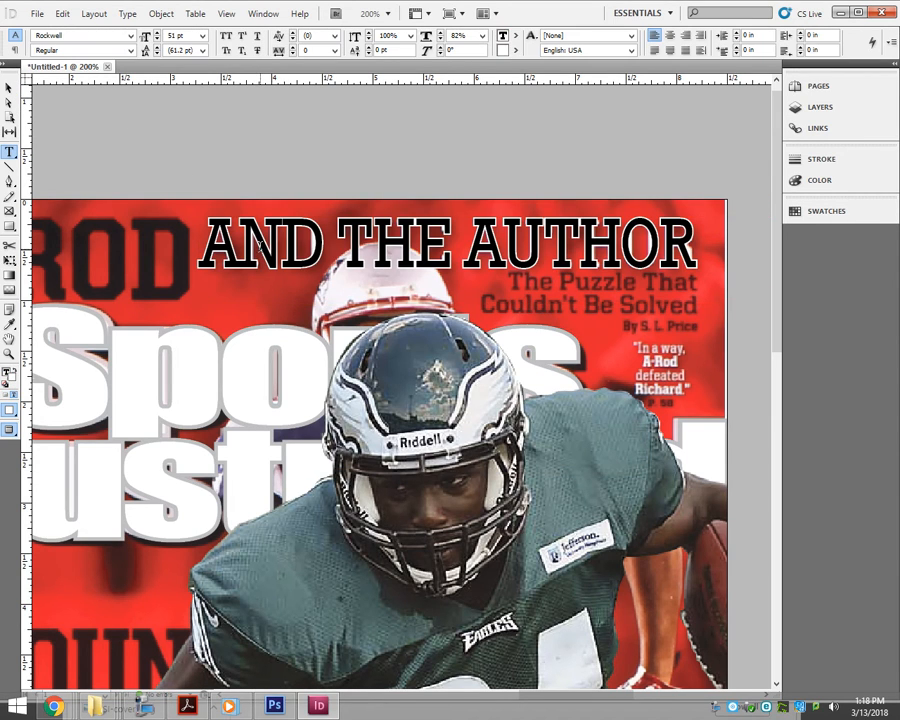
key(ctrl+a)
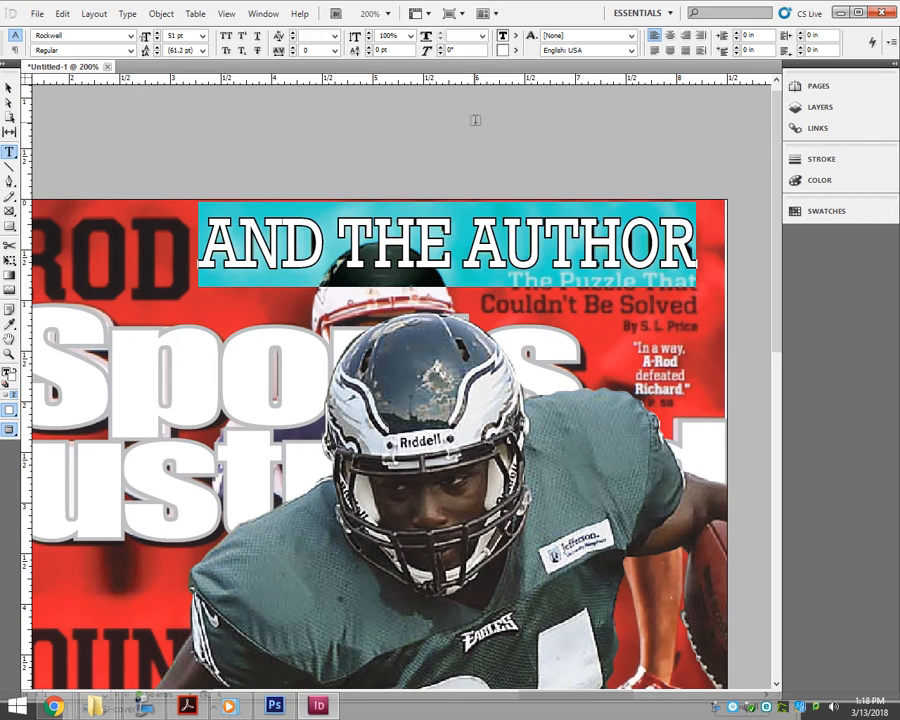
click(814, 159)
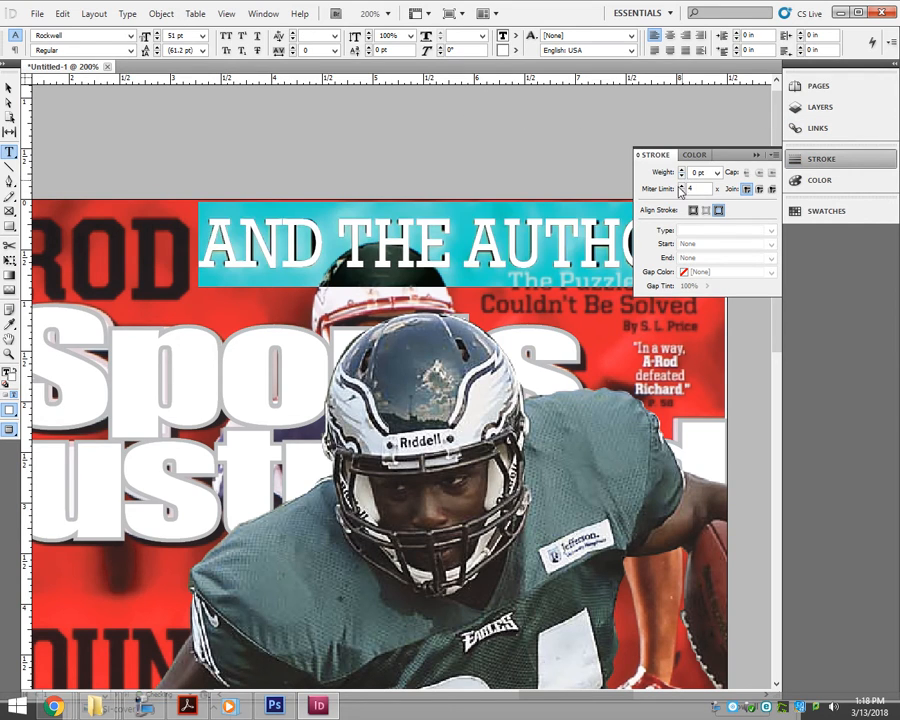
key(Escape)
click(72, 112)
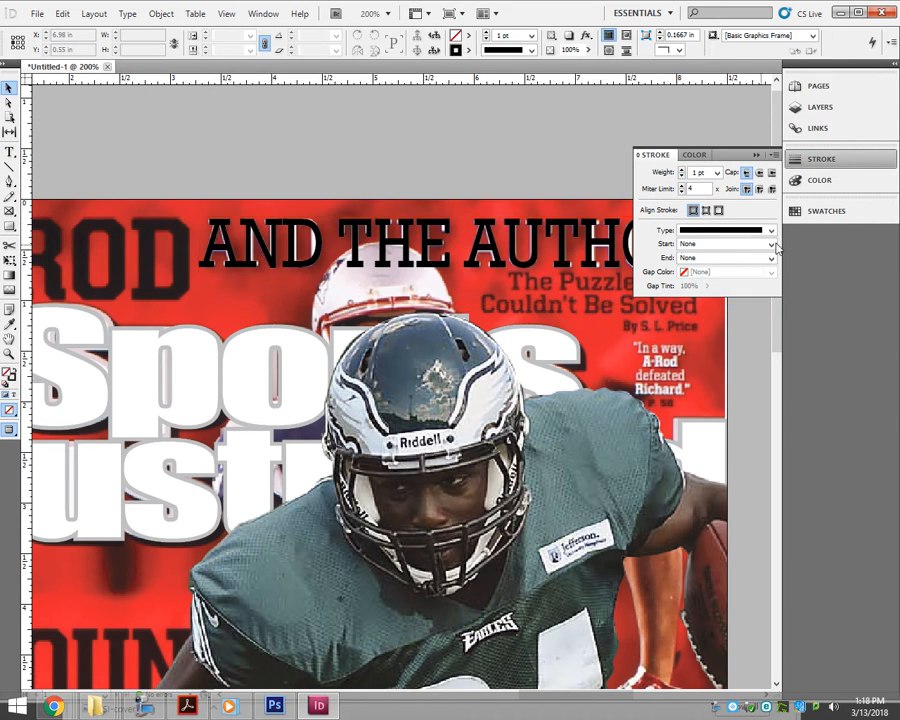
Show the background layer and fill all of the headline text with white using the Color Picker
click(816, 107)
click(641, 109)
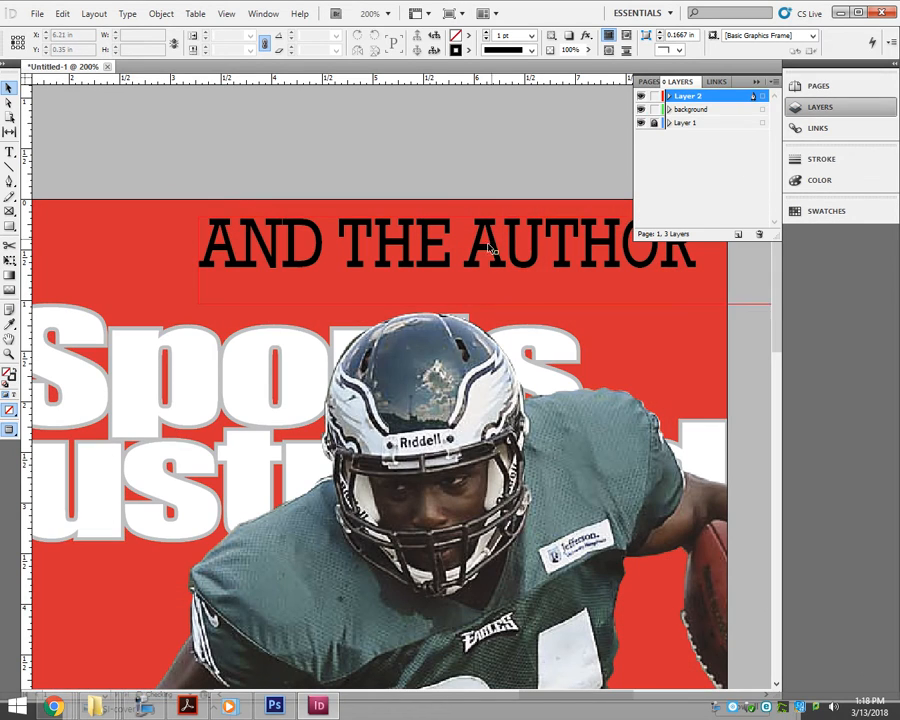
key(t)
key(ctrl+a)
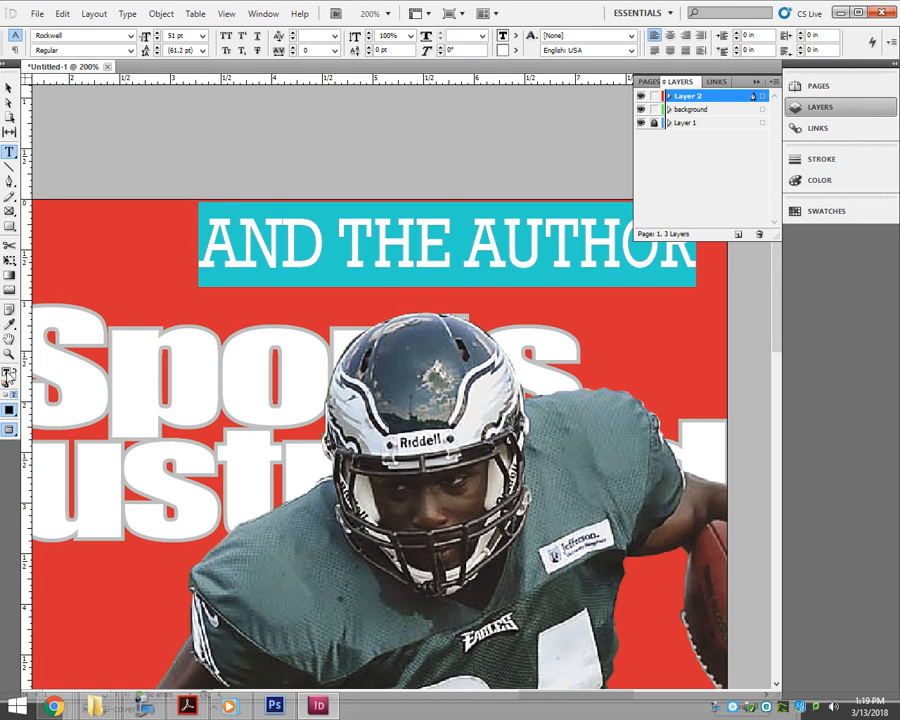
click(12, 379)
double_click(7, 374)
drag(398, 284, 447, 264)
drag(461, 296, 462, 264)
click(604, 265)
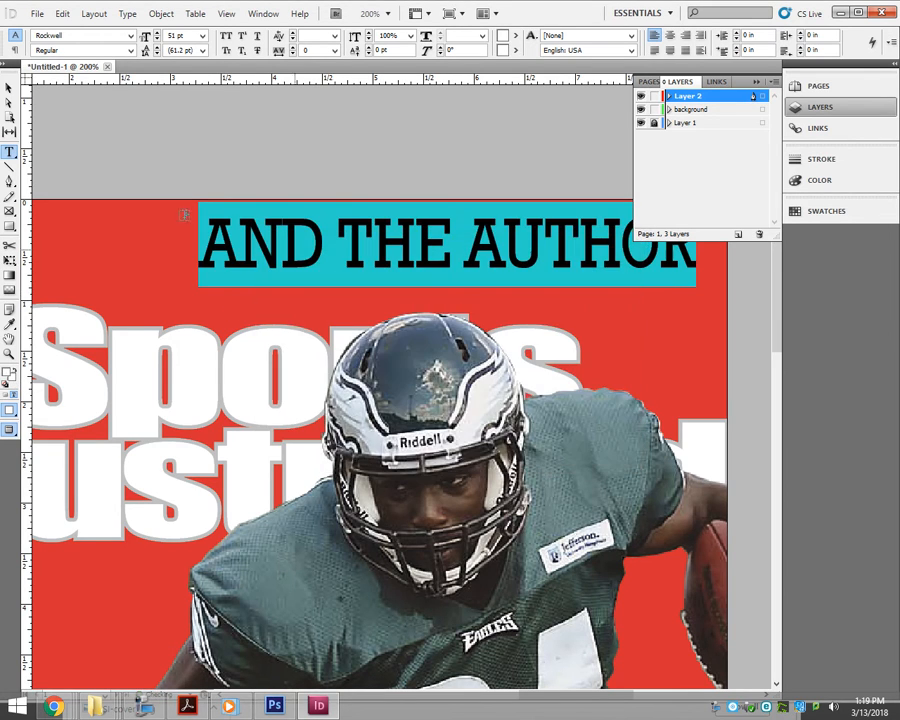
click(9, 89)
click(249, 143)
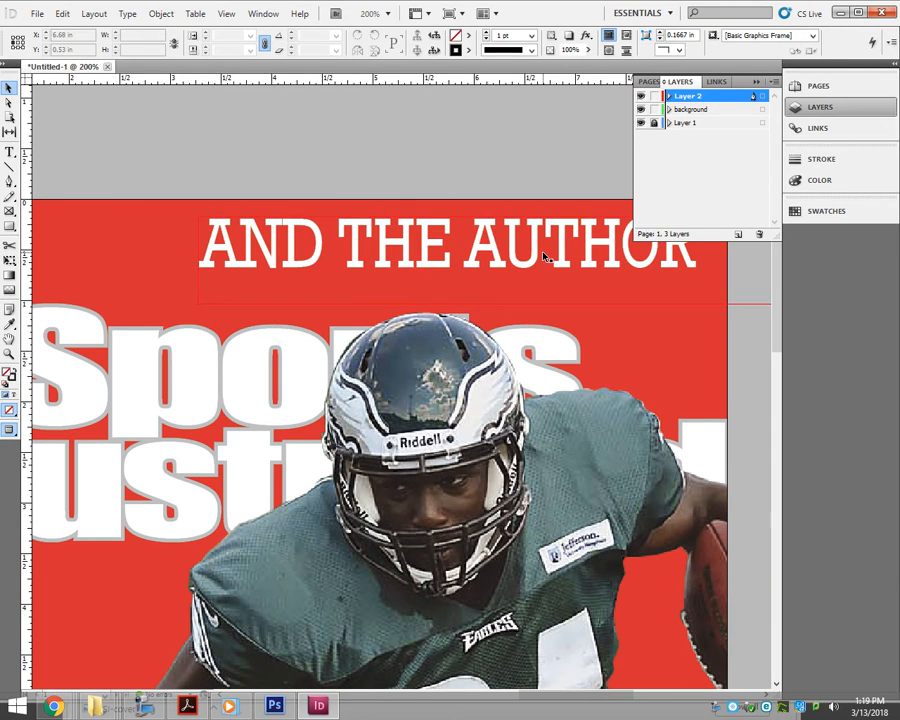
drag(465, 187, 382, 199)
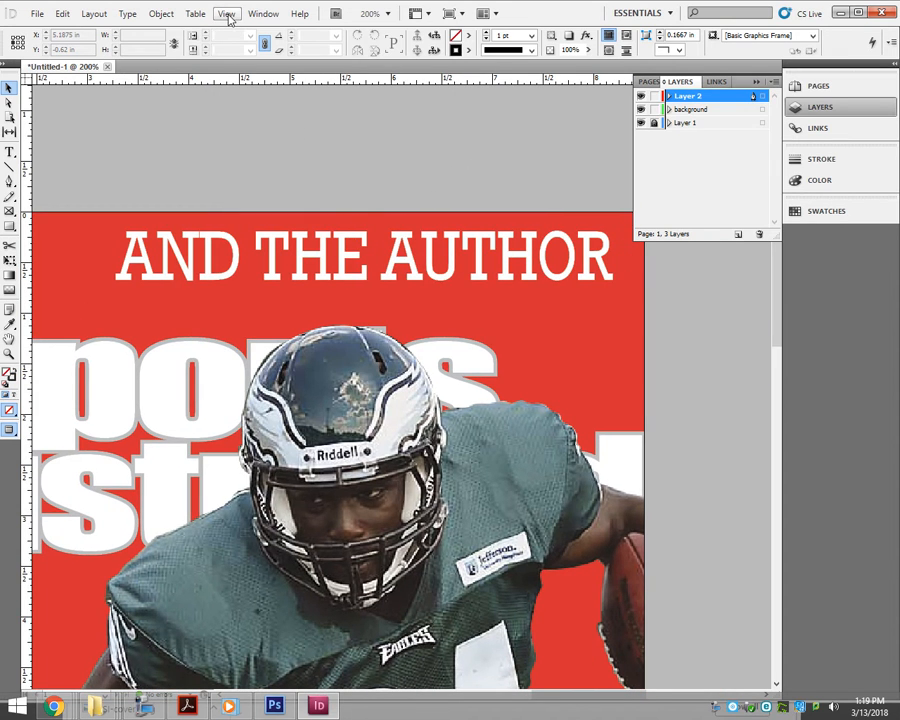
key(ctrl+alt+m)
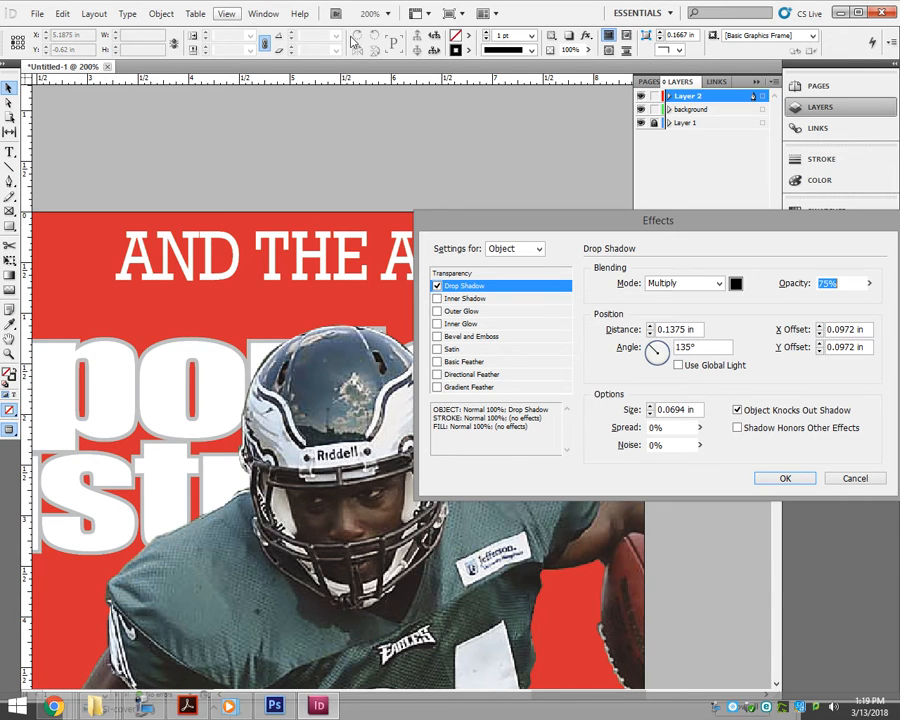
click(856, 479)
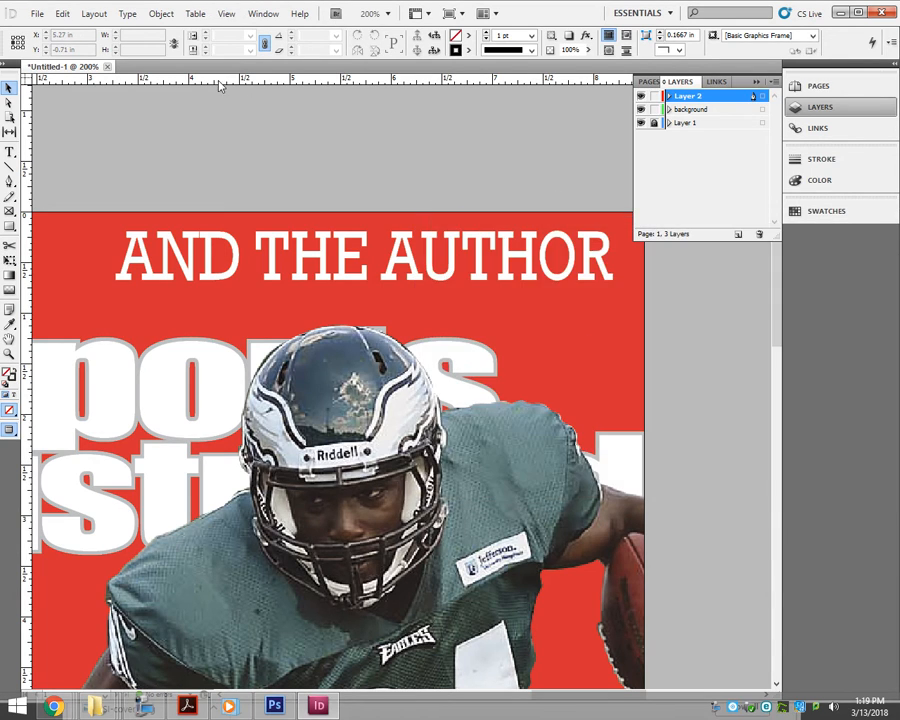
click(263, 14)
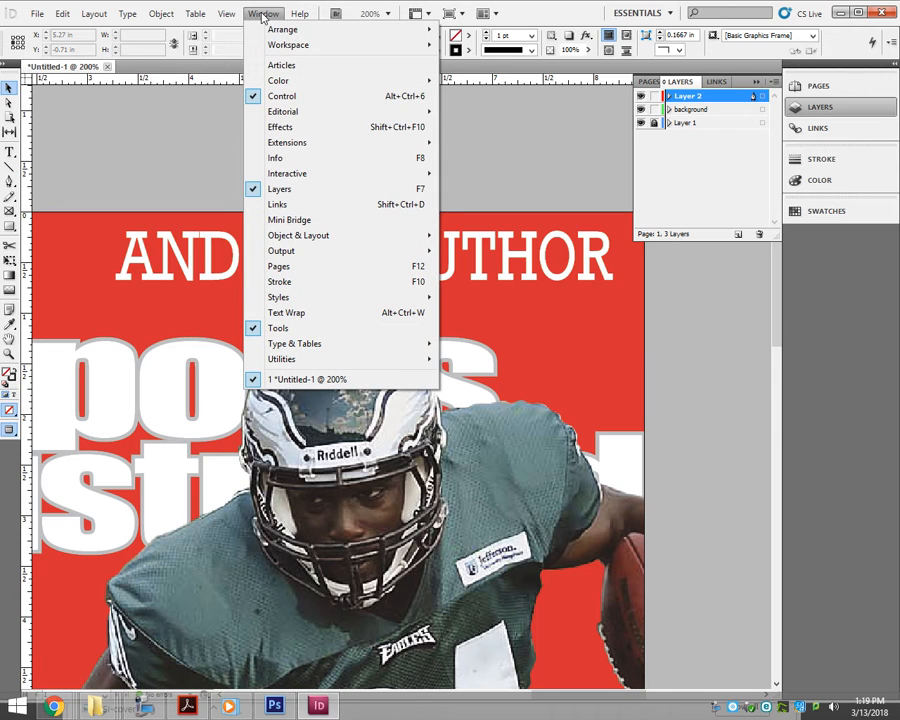
click(275, 128)
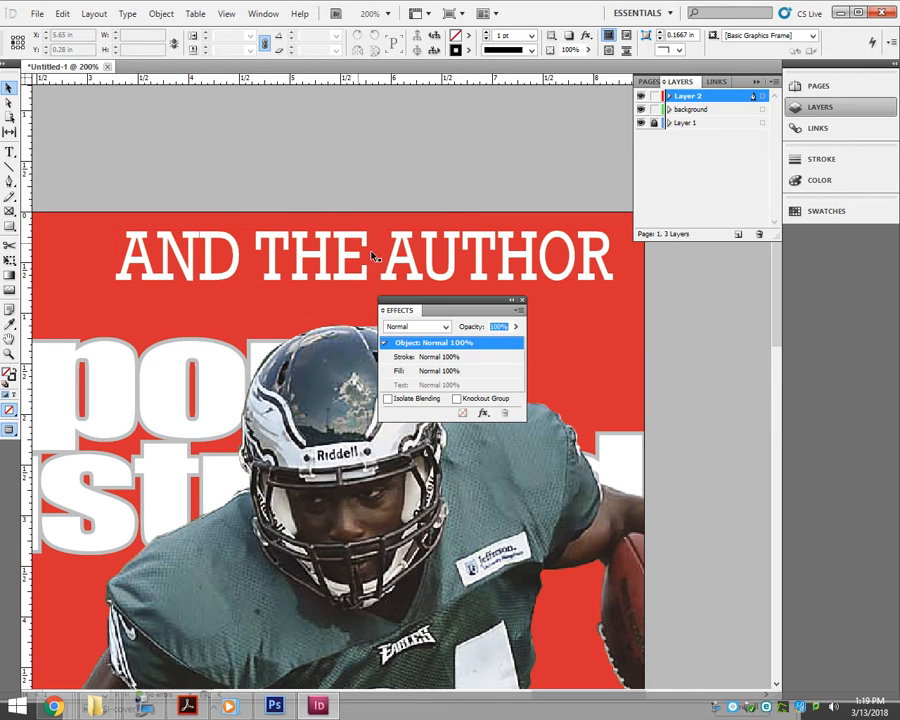
click(521, 302)
click(264, 14)
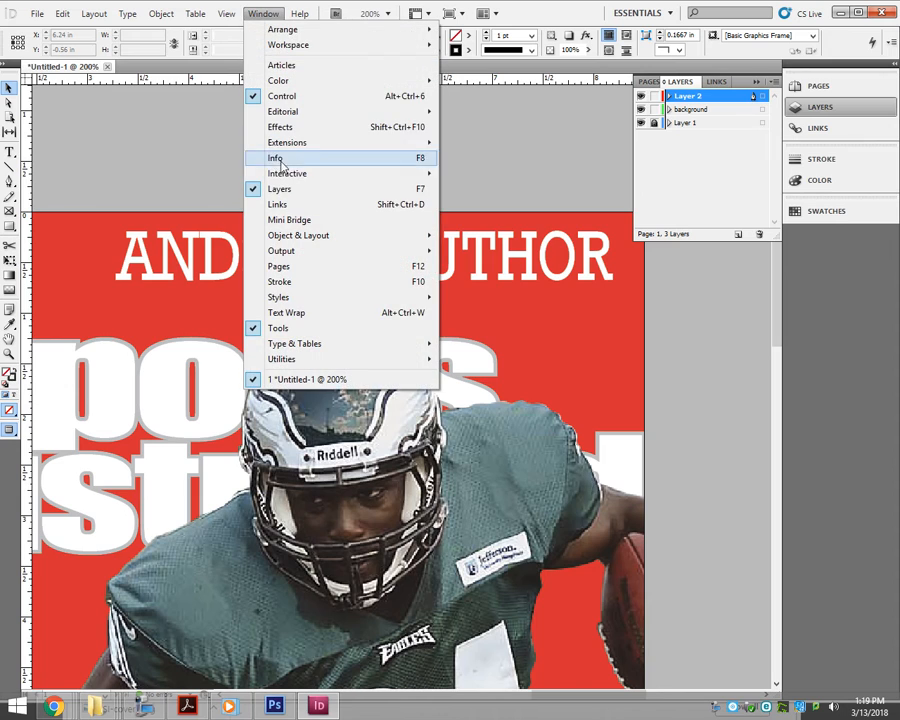
mouse_move(282, 176)
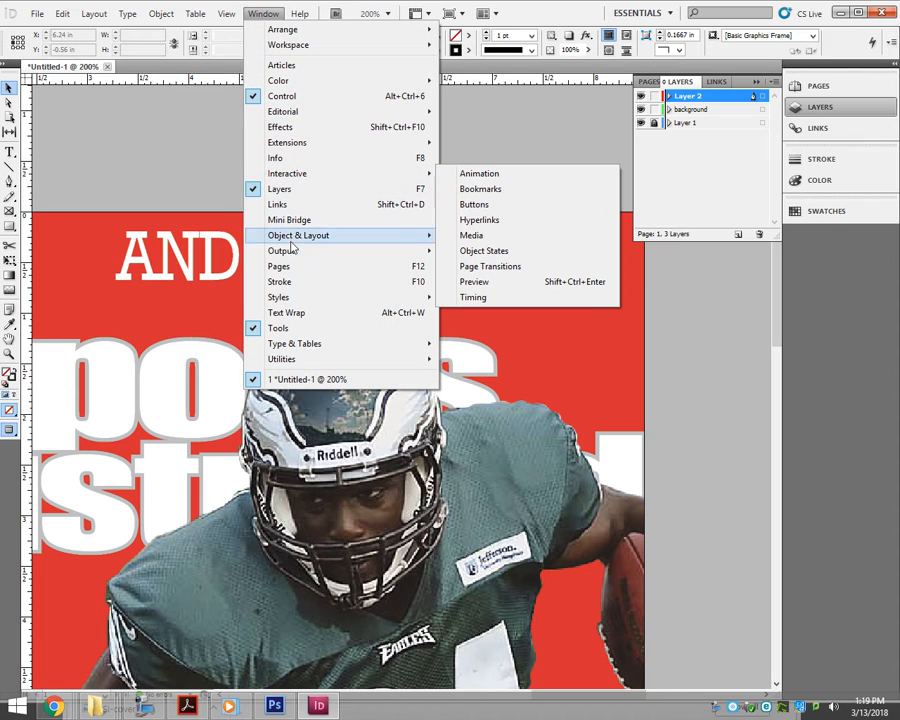
mouse_move(229, 15)
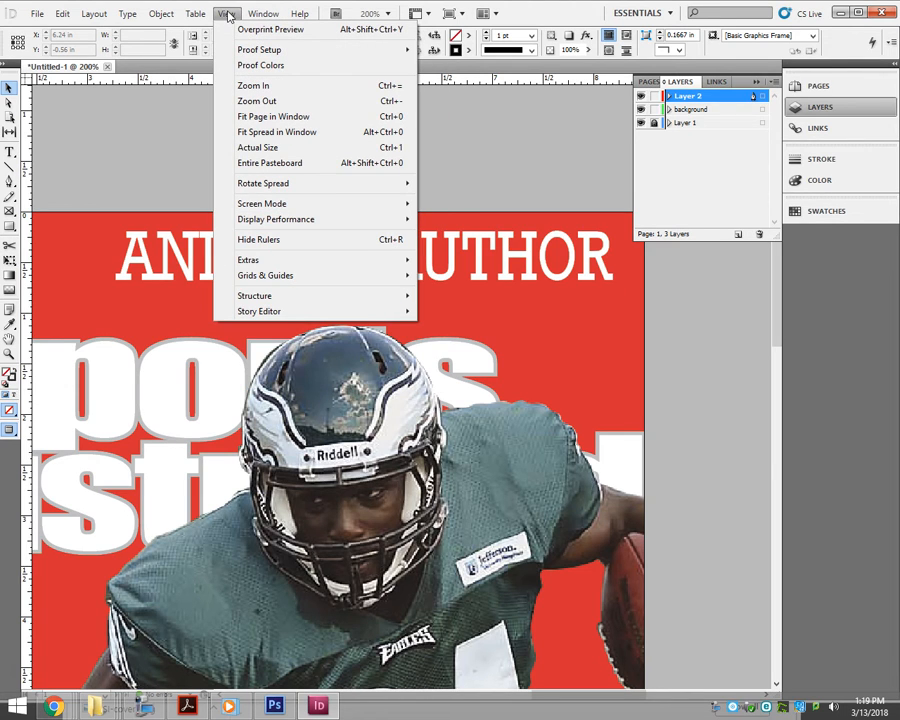
mouse_move(266, 15)
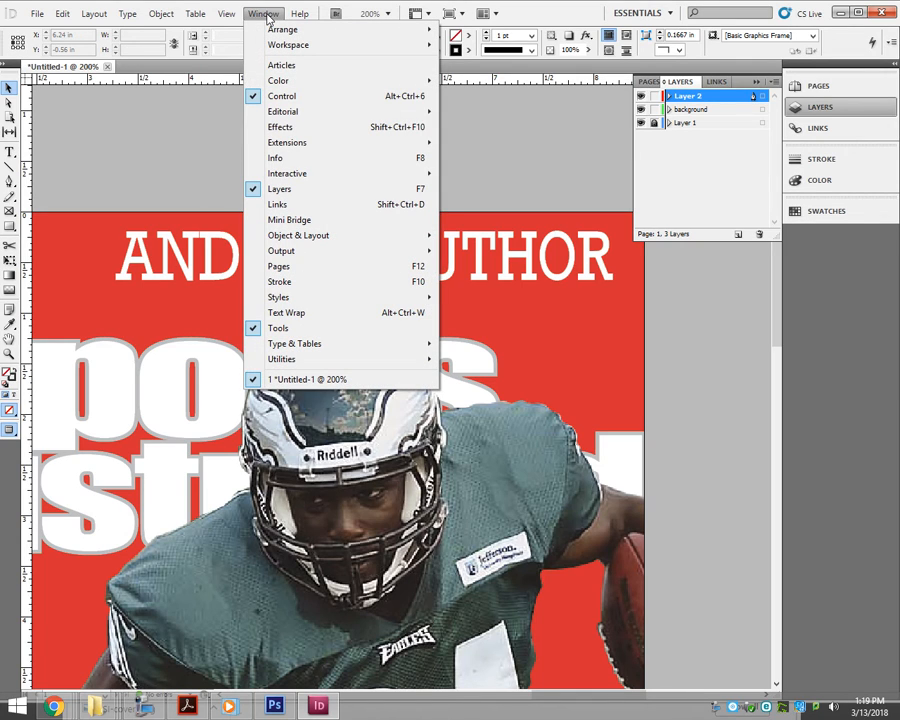
click(264, 14)
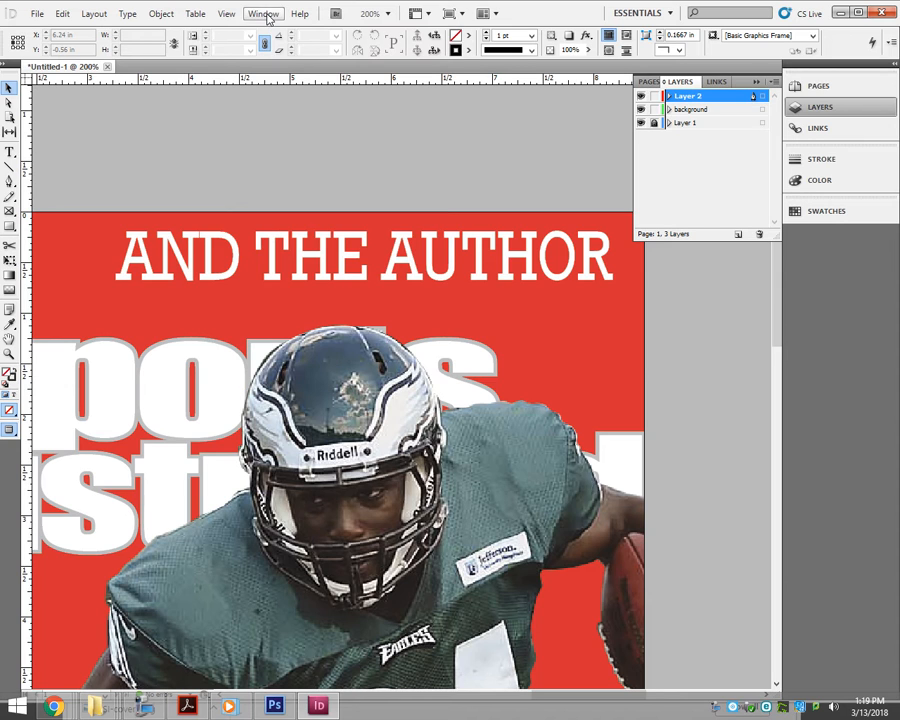
Apply a drop shadow to the headline frame with a distance of 0.0625 in and a size of 0.03 in
click(305, 265)
key(ctrl+alt+m)
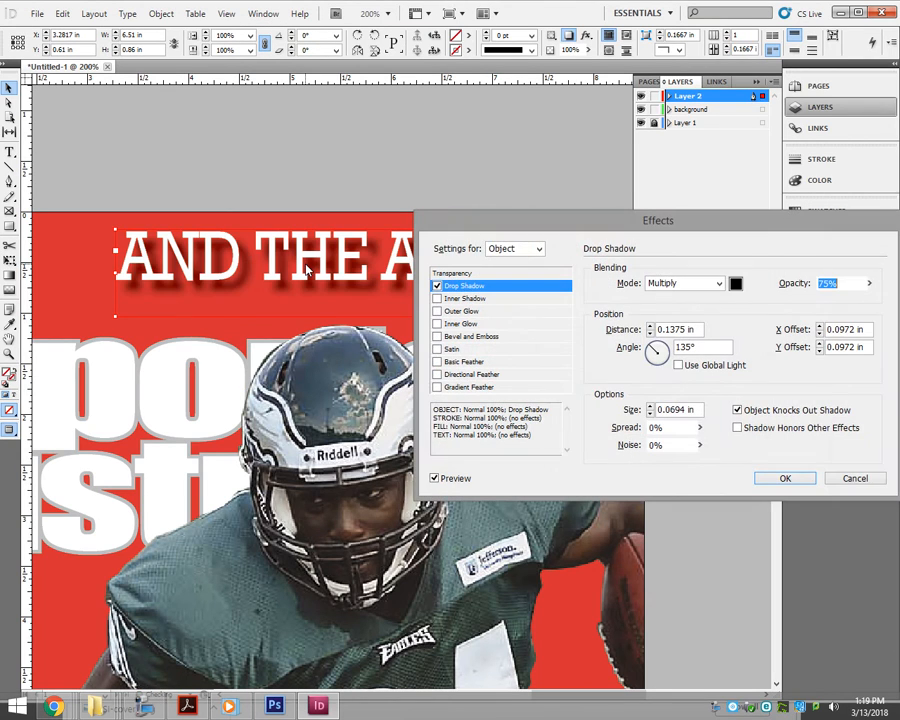
drag(630, 221, 494, 313)
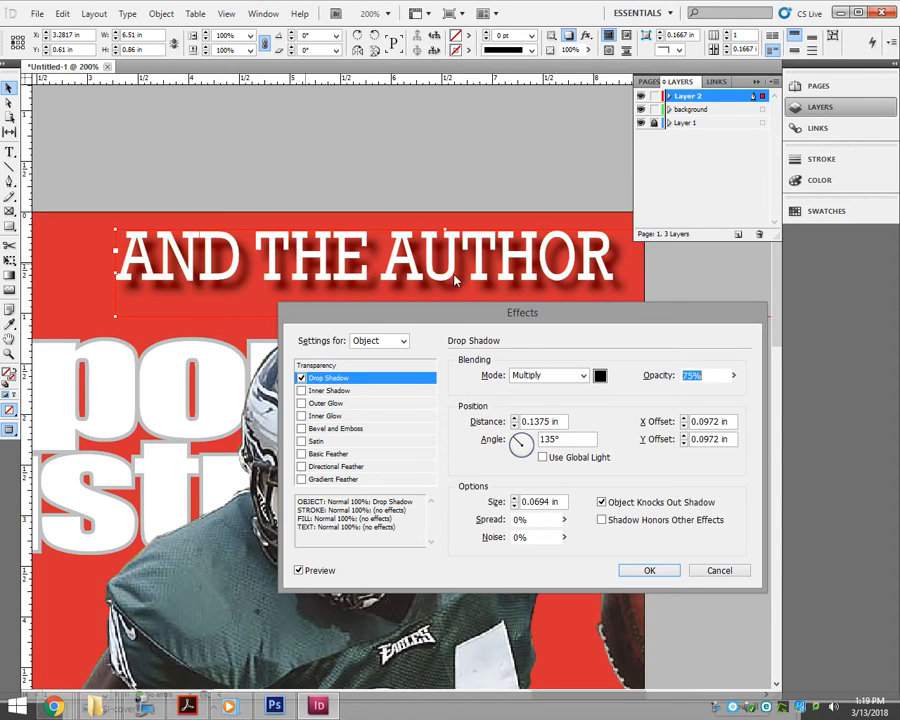
click(515, 424)
click(515, 424)
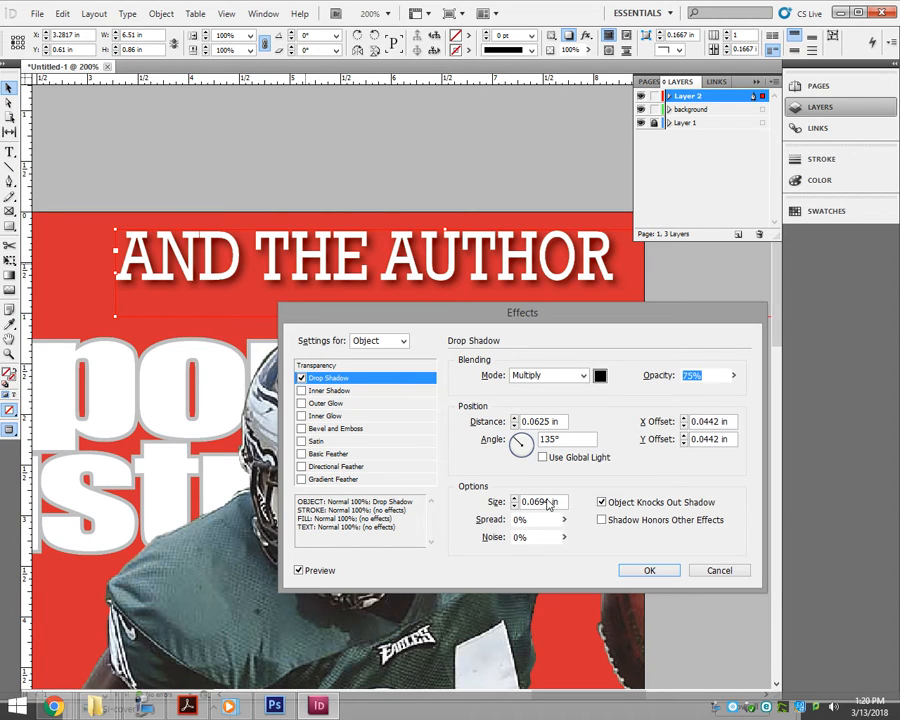
drag(564, 505, 537, 500)
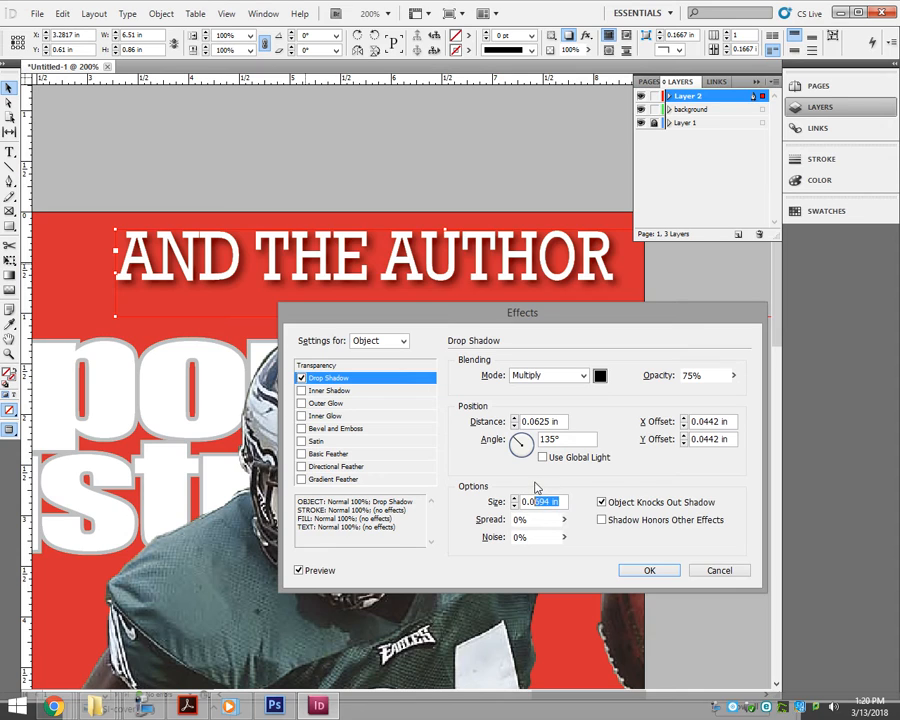
text(3)
key(Tab)
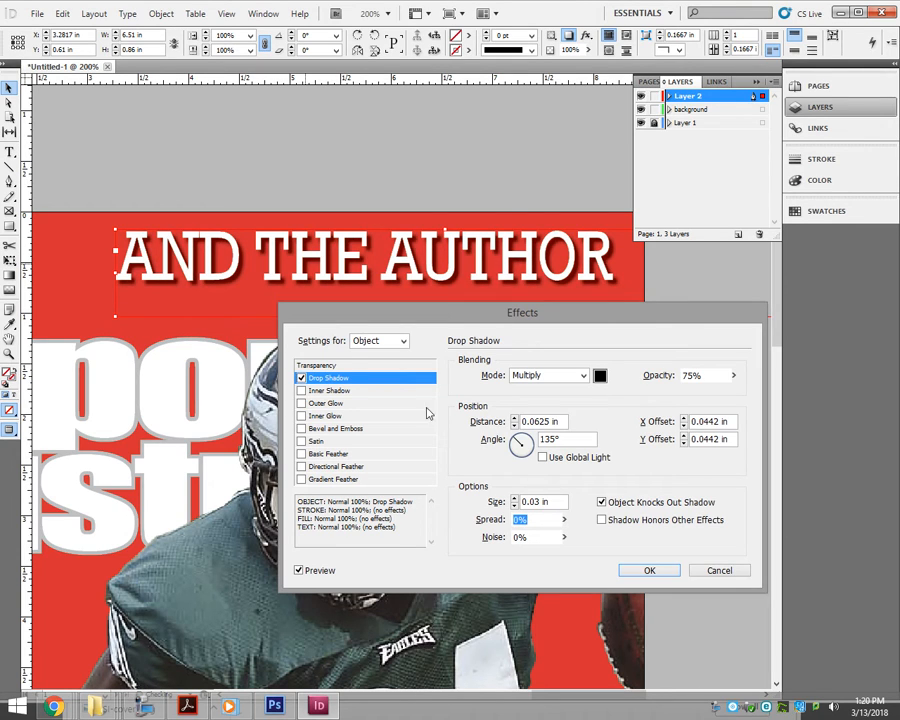
click(668, 570)
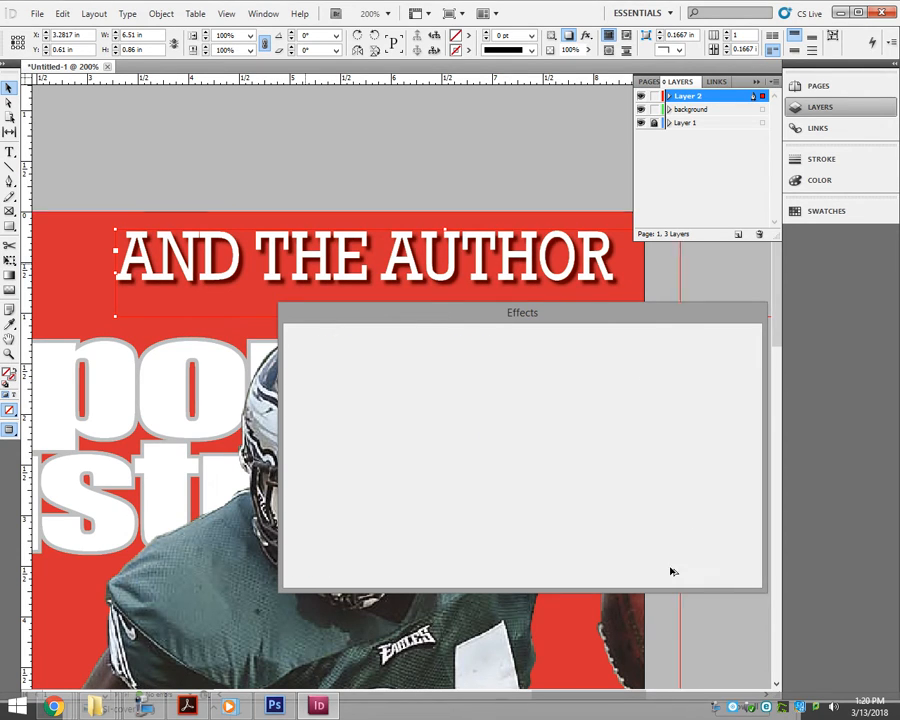
click(395, 180)
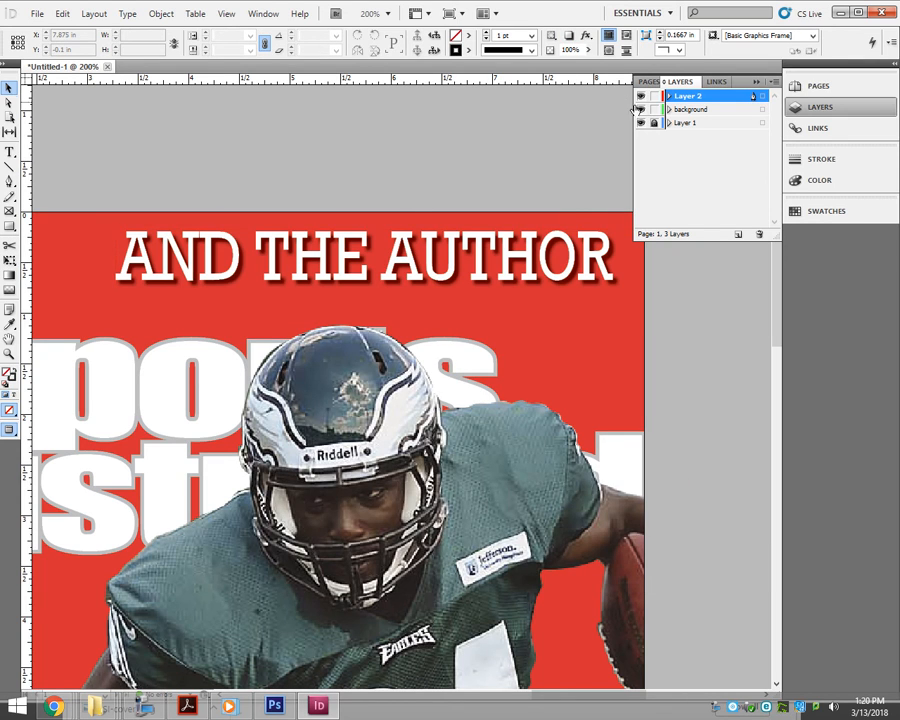
Hide the background layer to compare the headline's shadow with the reference cover, undo the headline move, and show the layer again
click(640, 110)
drag(455, 240, 455, 209)
key(ctrl+z)
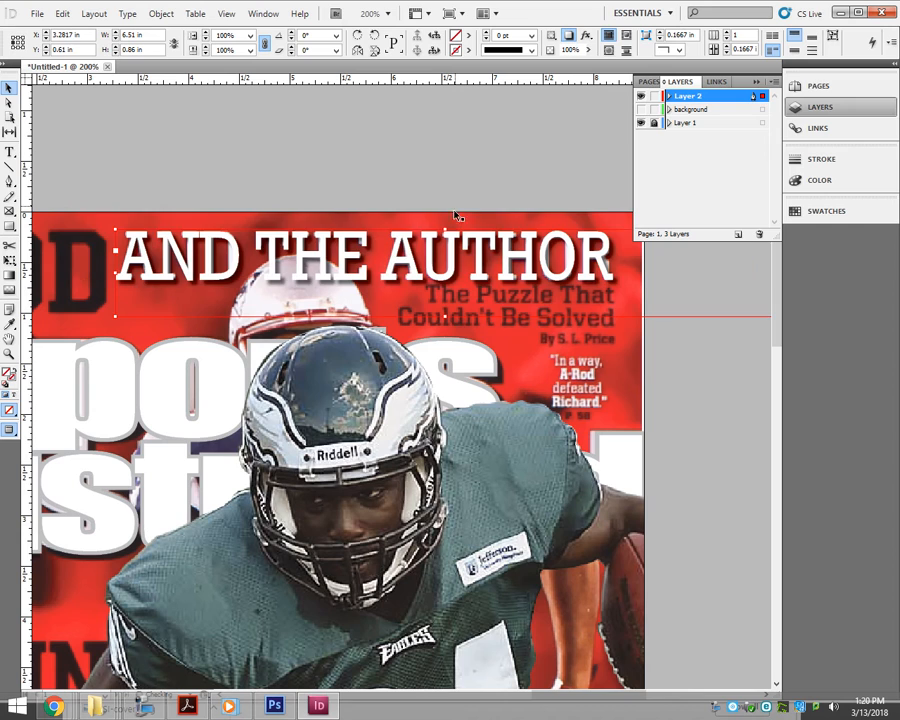
click(641, 110)
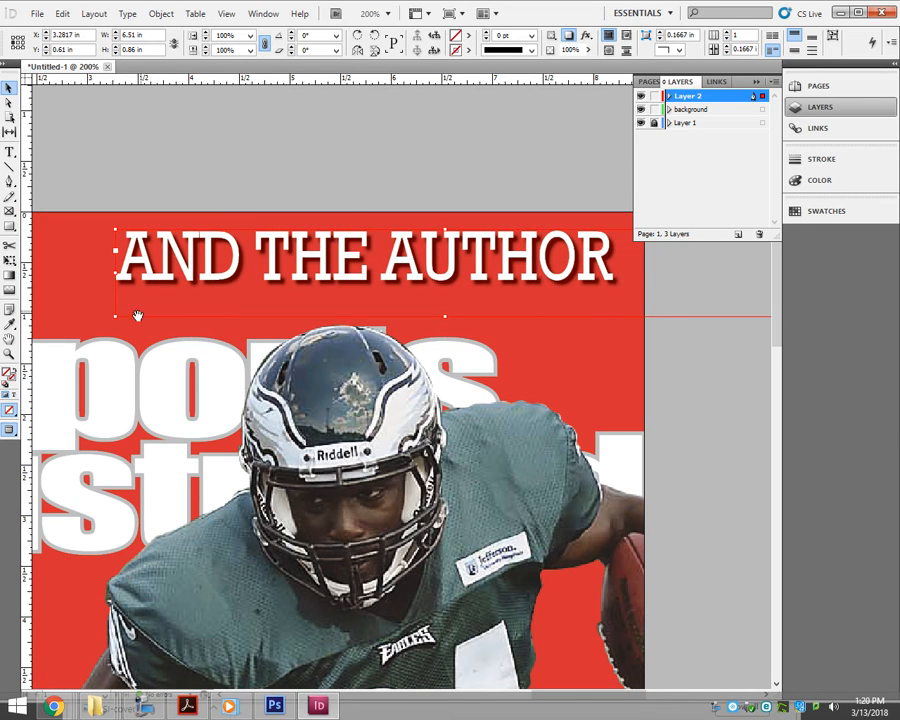
Fit the page in the window and move the player cutout down and to the right, clear of the Sports Illustrated masthead
drag(134, 330, 333, 252)
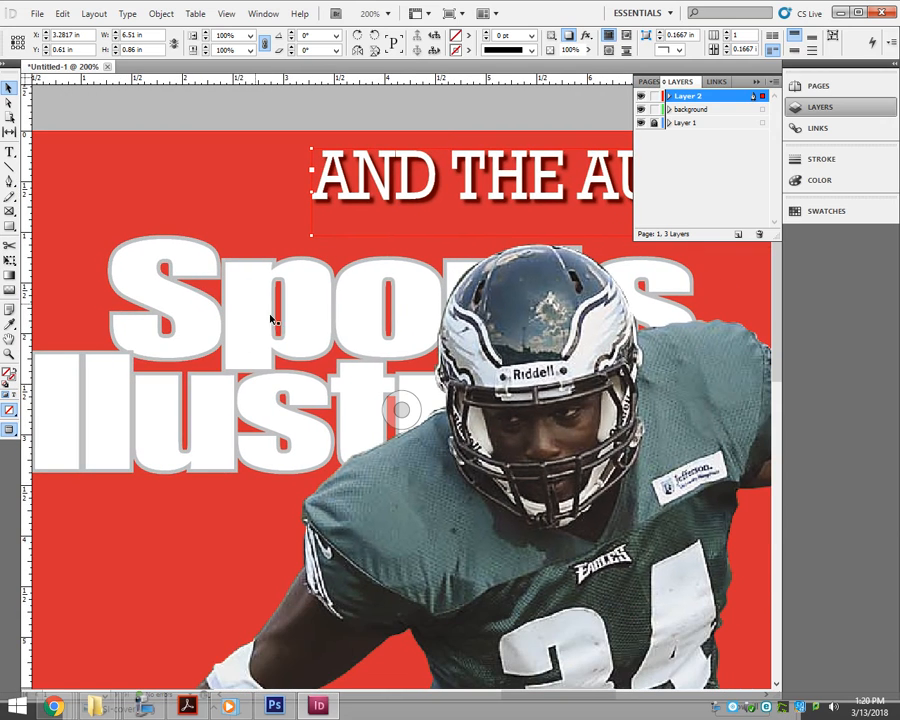
drag(262, 358, 307, 321)
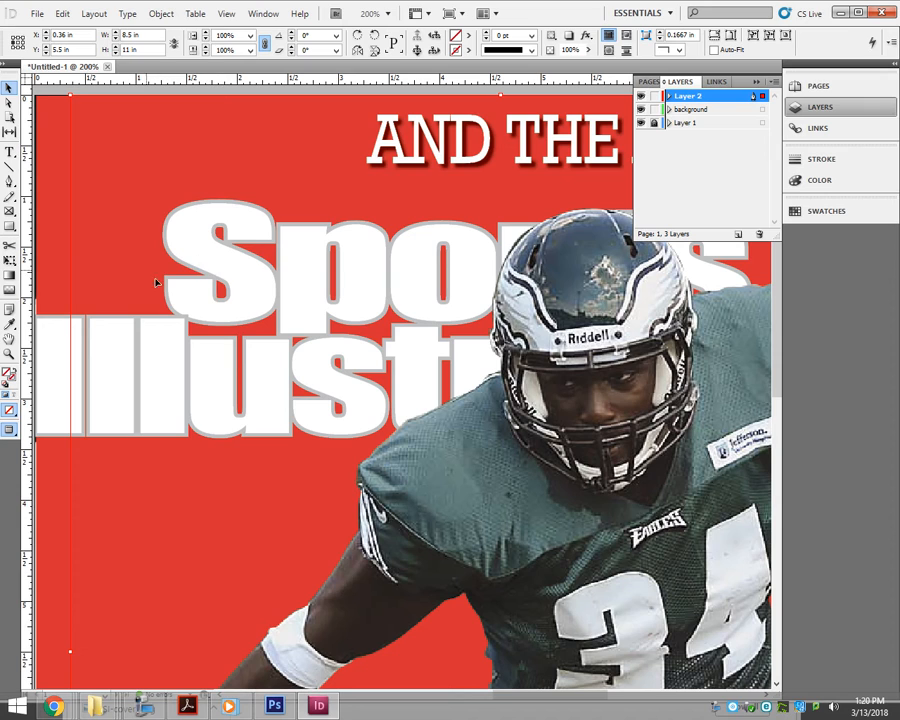
key(ctrl+0)
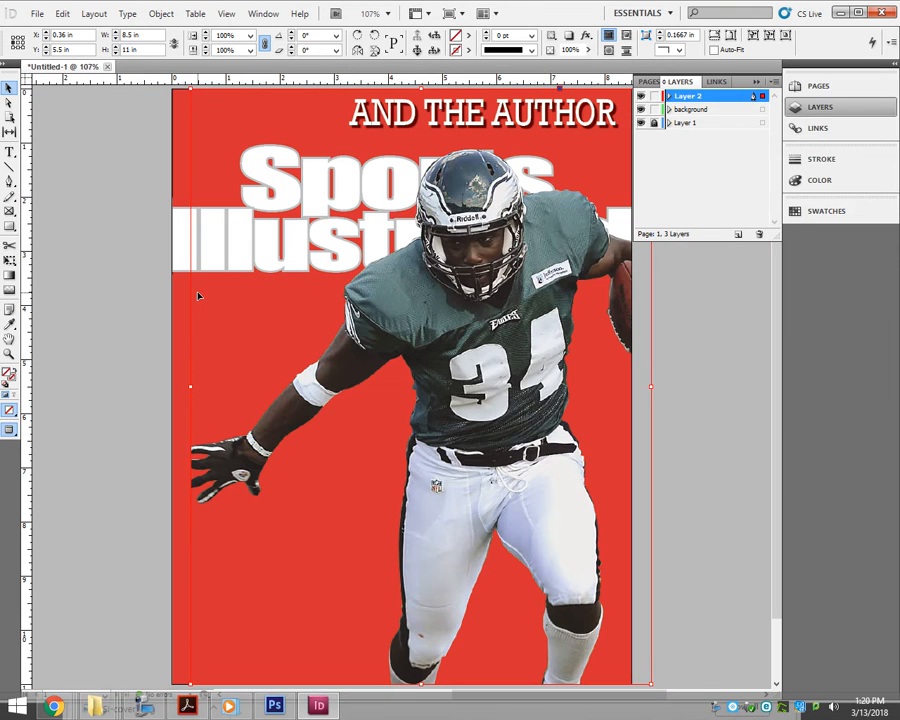
click(420, 385)
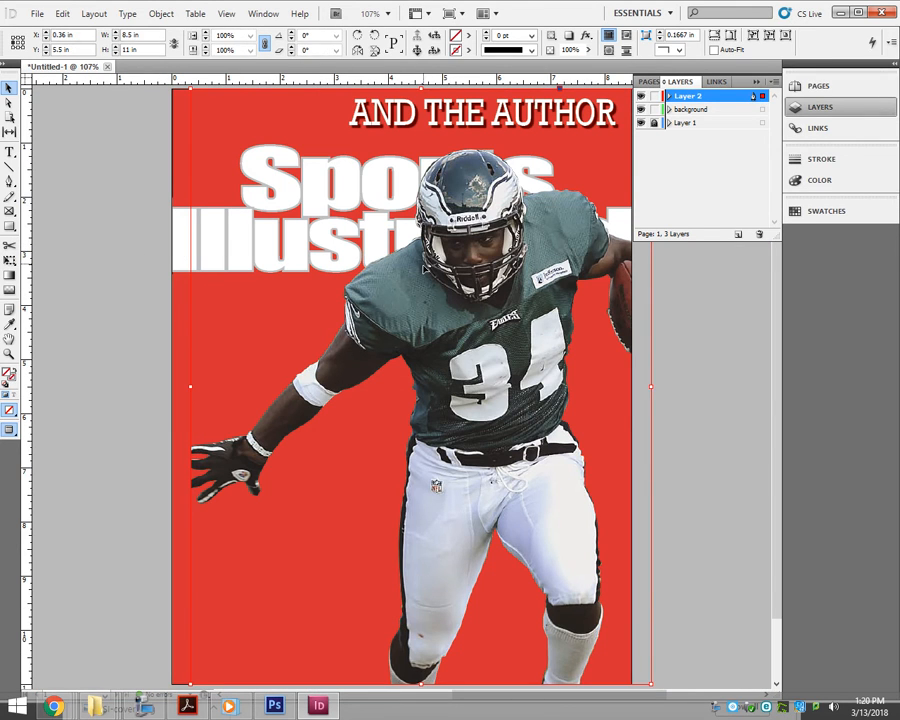
drag(451, 352, 686, 507)
Select both masthead text frames, "Sports" and "Illustrated", and apply a drop shadow with the default settings
click(290, 183)
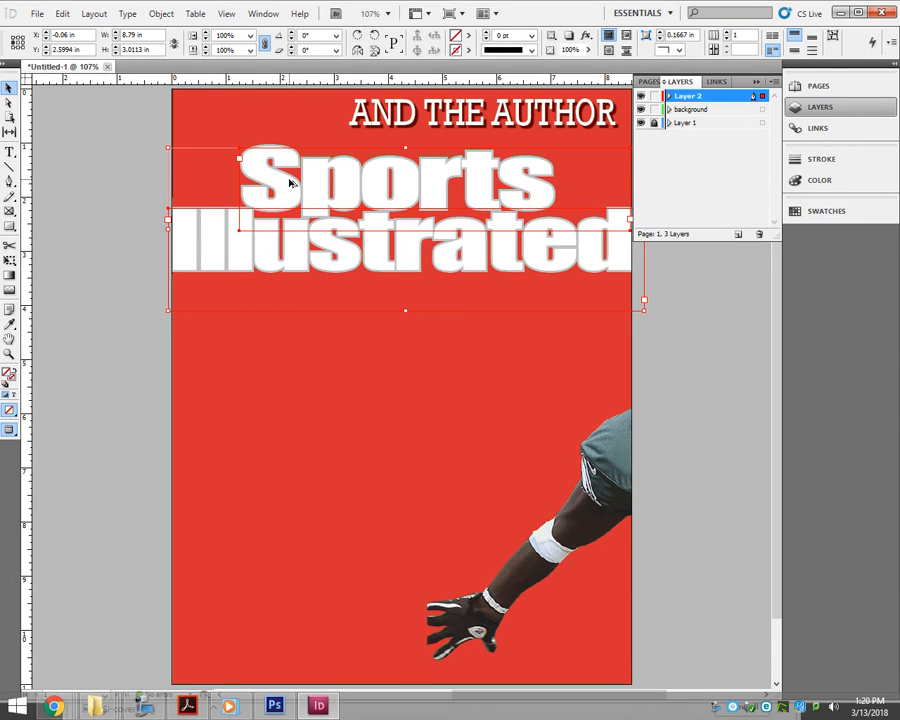
key(ctrl+alt+m)
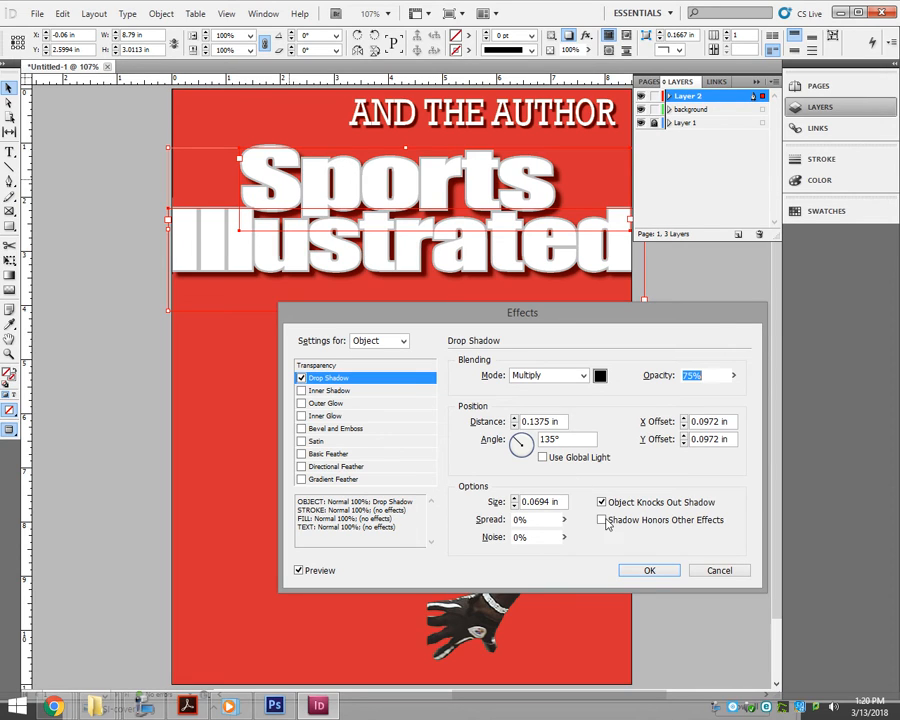
click(639, 572)
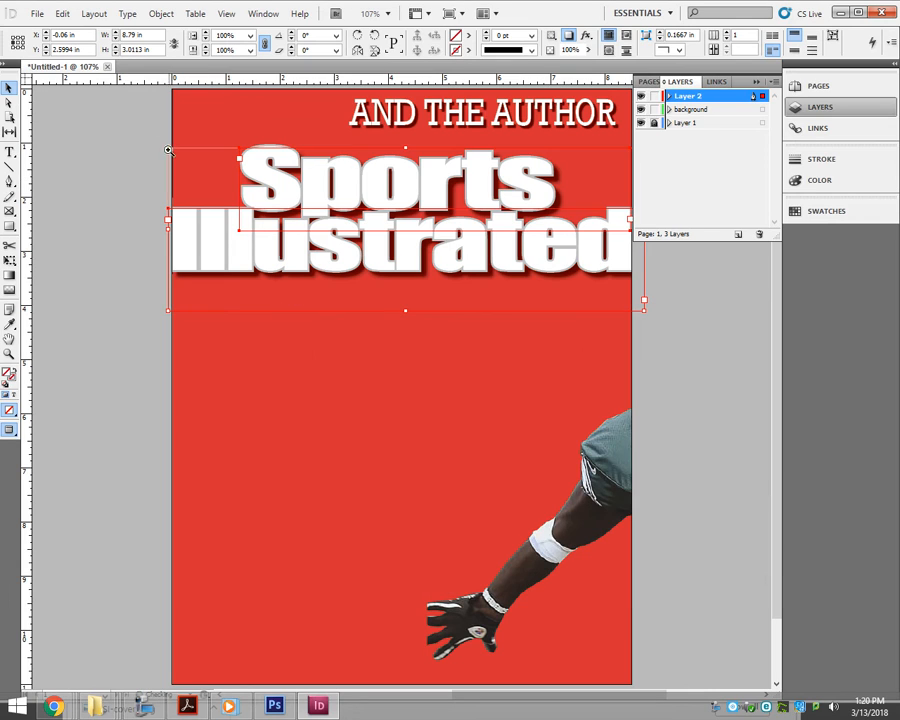
drag(147, 111, 372, 297)
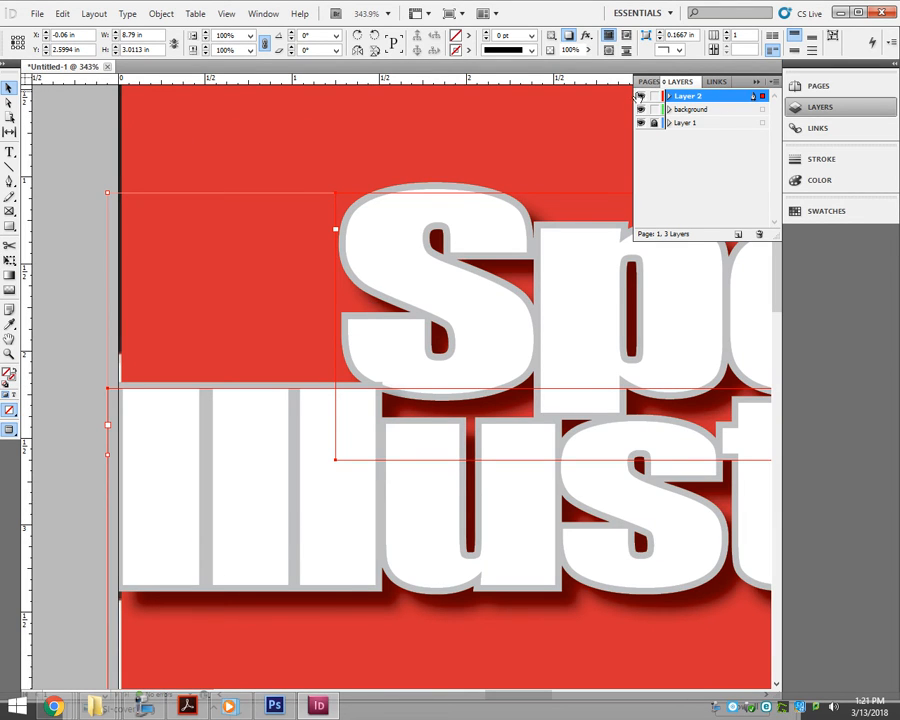
Hide Layer 2 and the background layer to examine the reference masthead's shadow, and show both layers again
drag(640, 95, 640, 109)
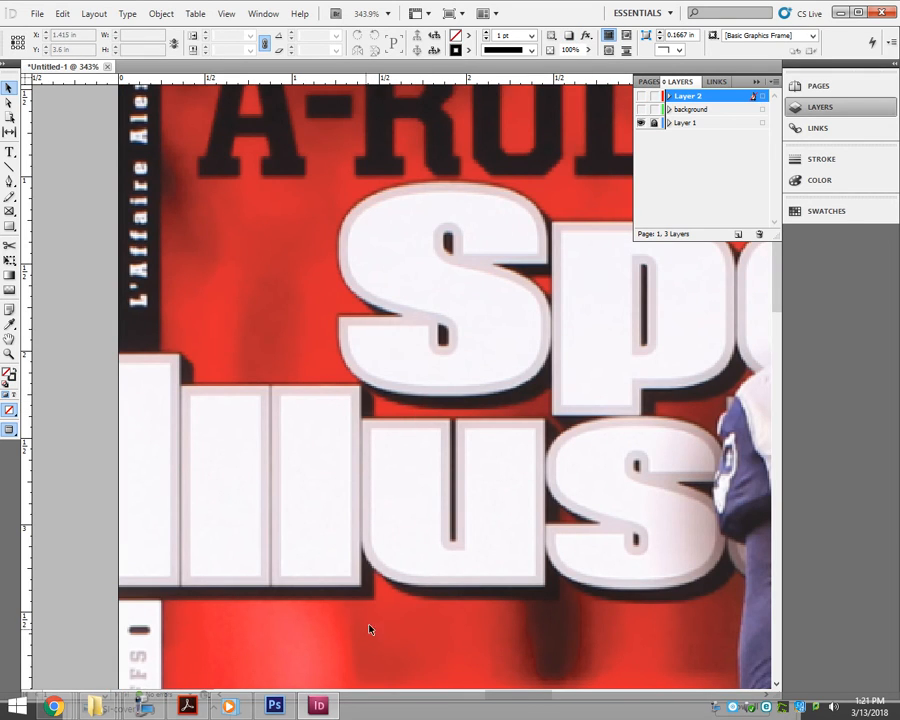
click(640, 109)
click(640, 95)
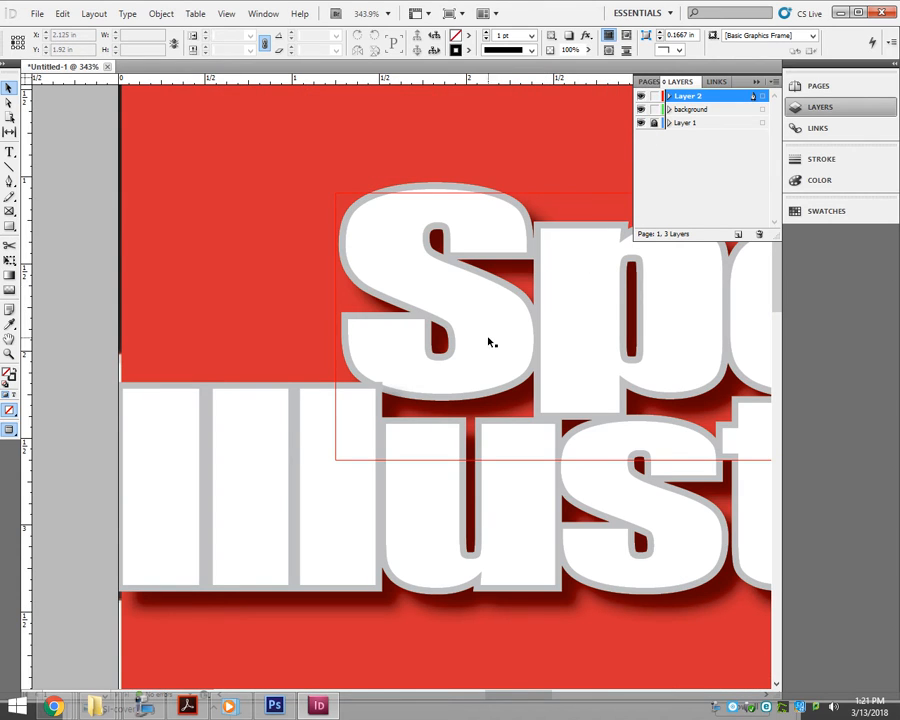
Set the masthead's drop shadow to a size of 0.005 in, 100% opacity and a distance of 0.08 in
click(300, 438)
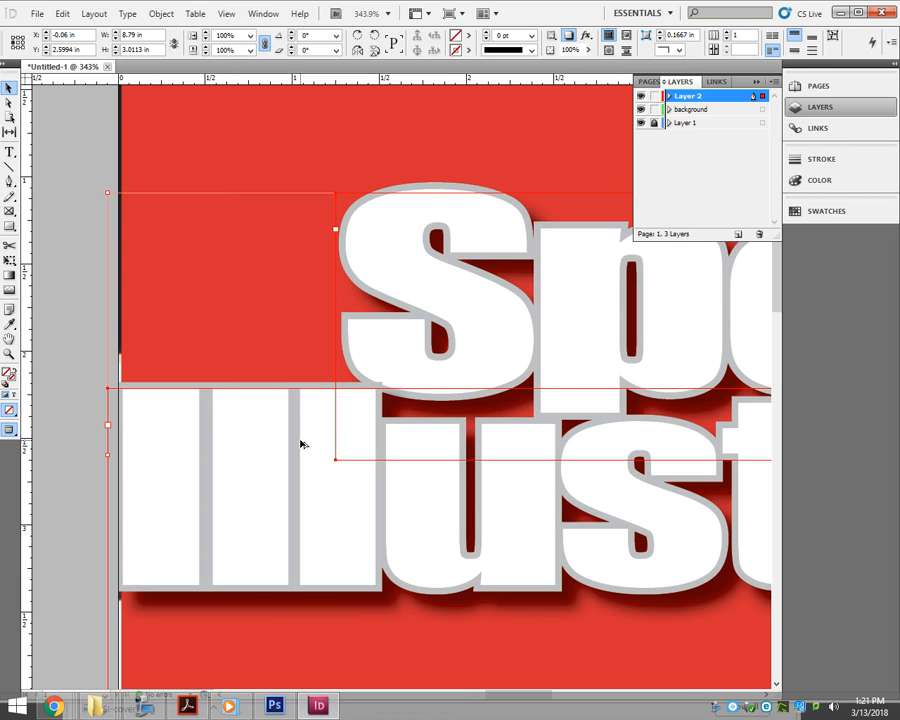
key(ctrl+alt+m)
drag(431, 318, 161, 74)
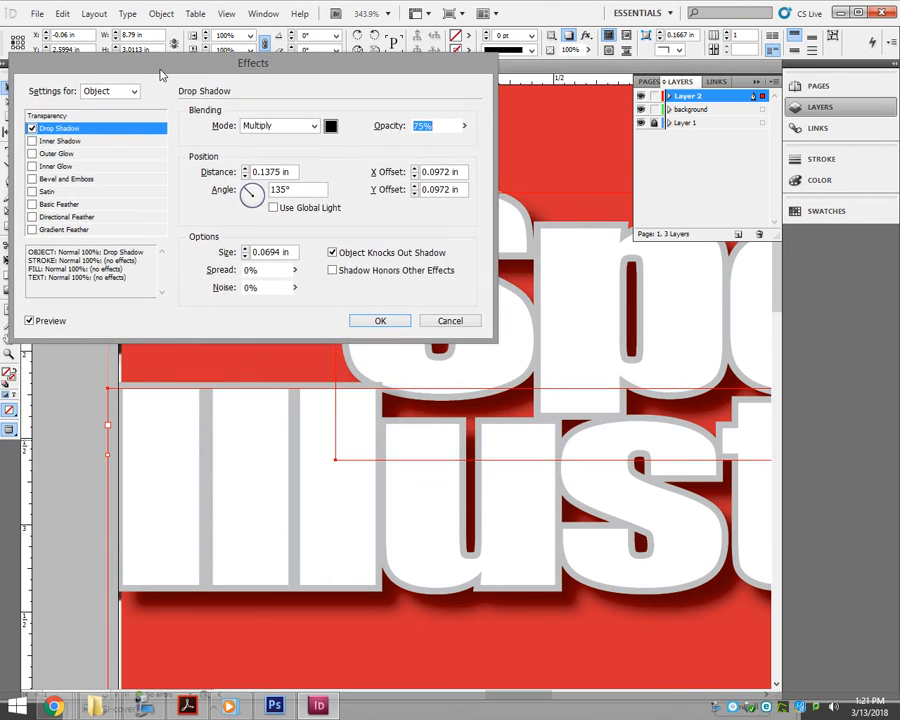
click(280, 254)
text(05)
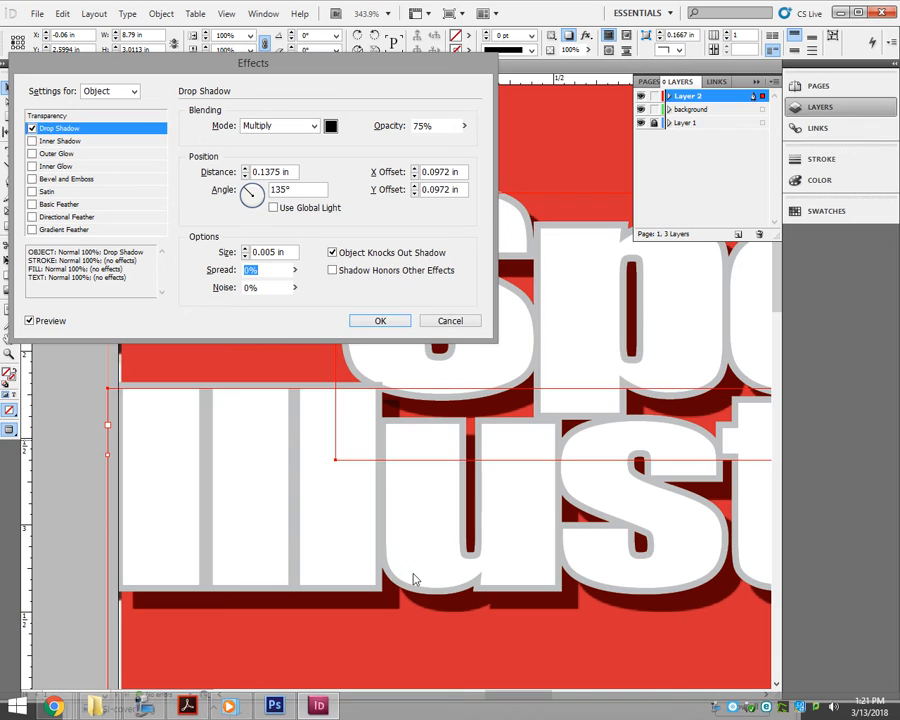
click(464, 126)
drag(500, 148, 506, 156)
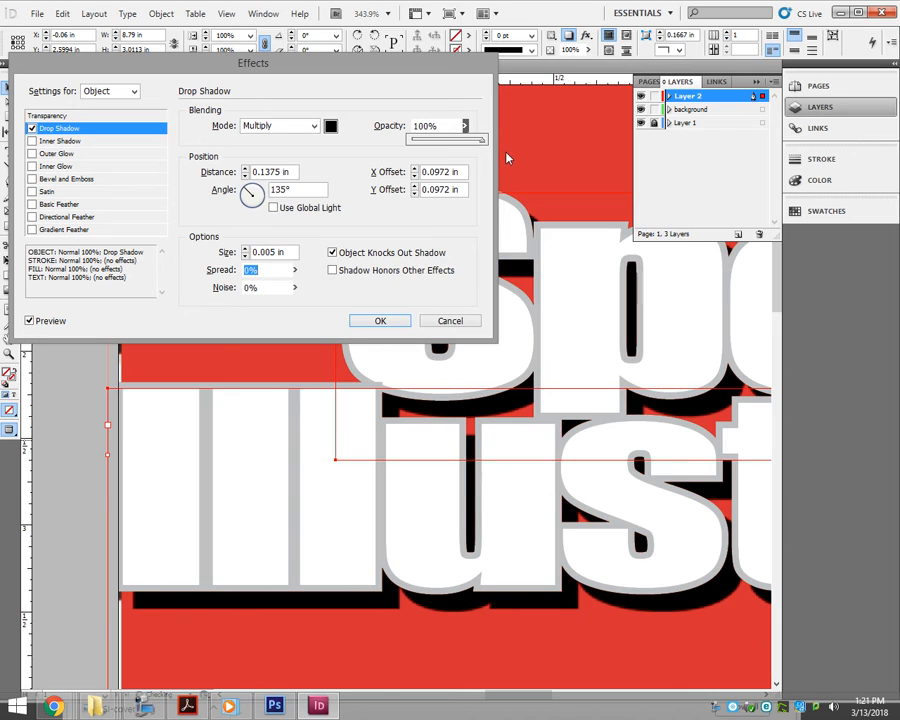
click(267, 172)
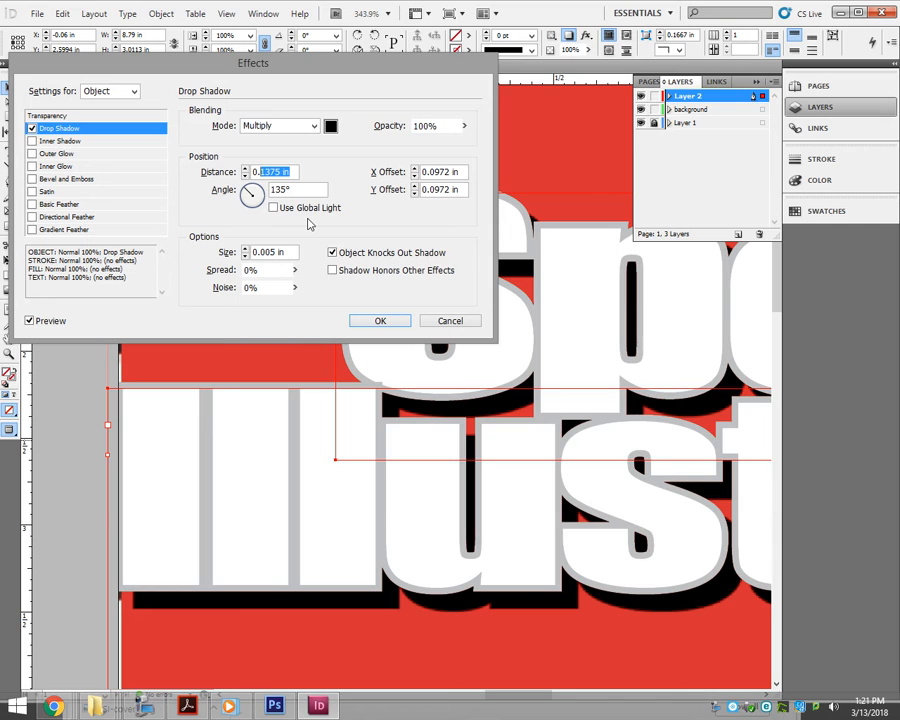
text(08)
key(Return)
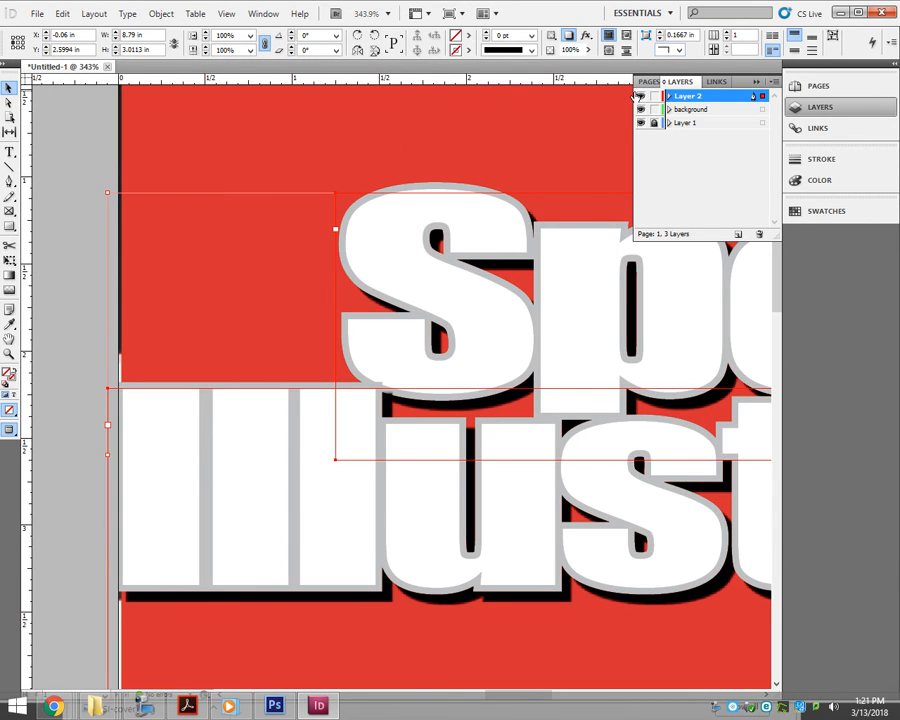
Compare the sharpened masthead shadow with the reference cover by hiding Layer 2 and the background layer, and restore both
drag(640, 96, 641, 109)
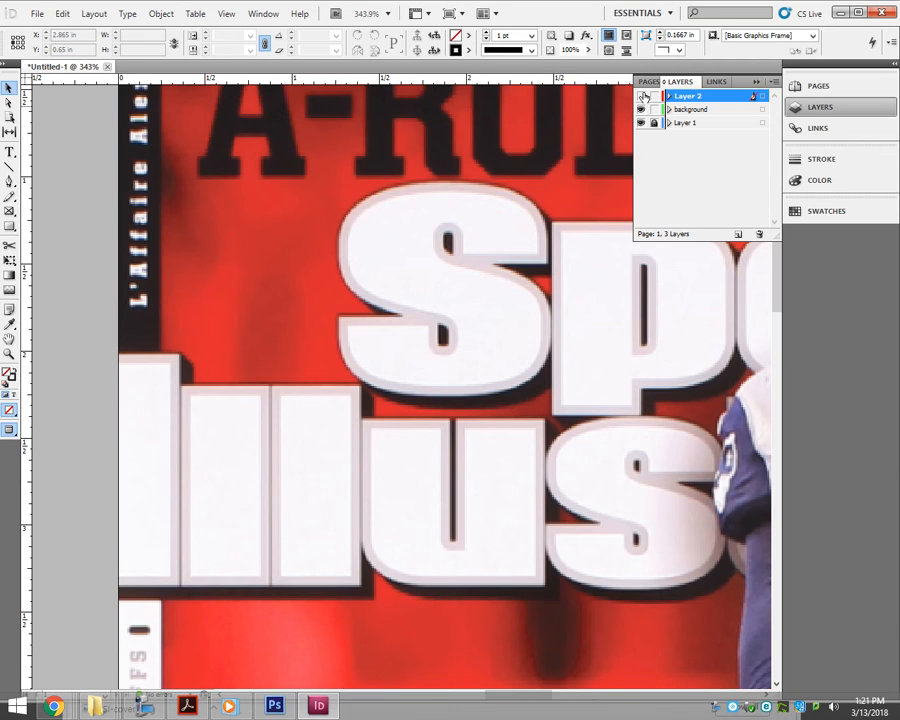
click(641, 108)
click(641, 96)
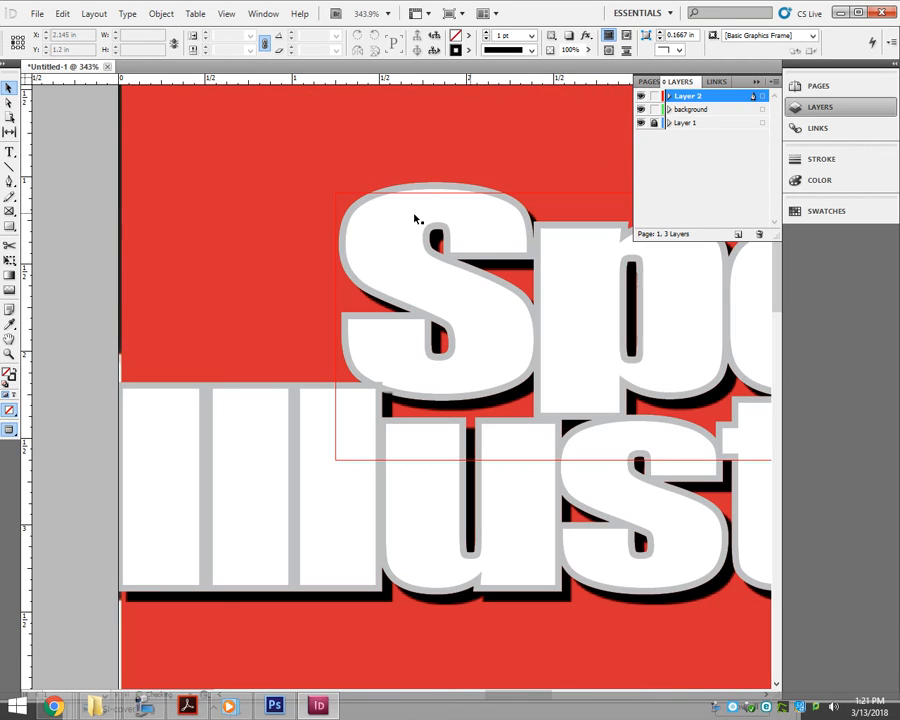
Try an Outer Glow with the default settings on the masthead, toggling the effect off and on
click(287, 440)
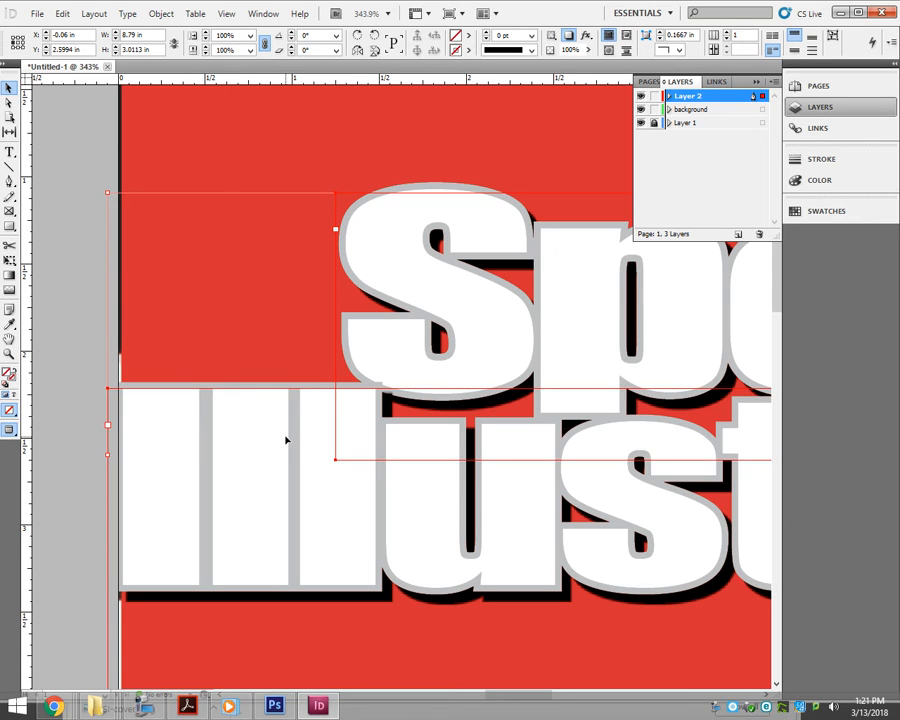
key(ctrl+alt+m)
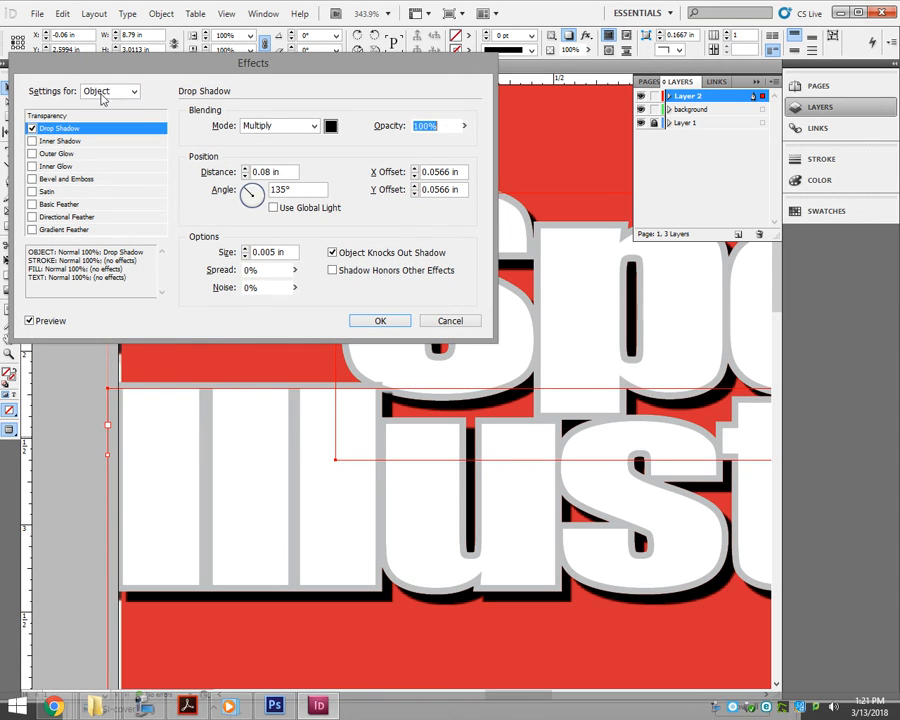
click(33, 154)
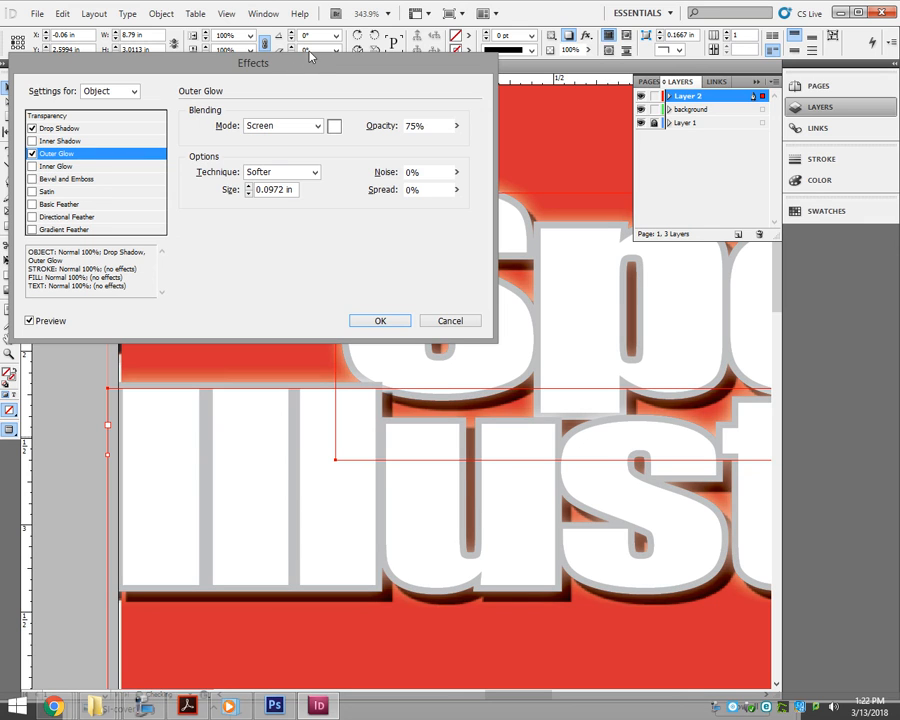
drag(313, 65, 318, 140)
click(71, 233)
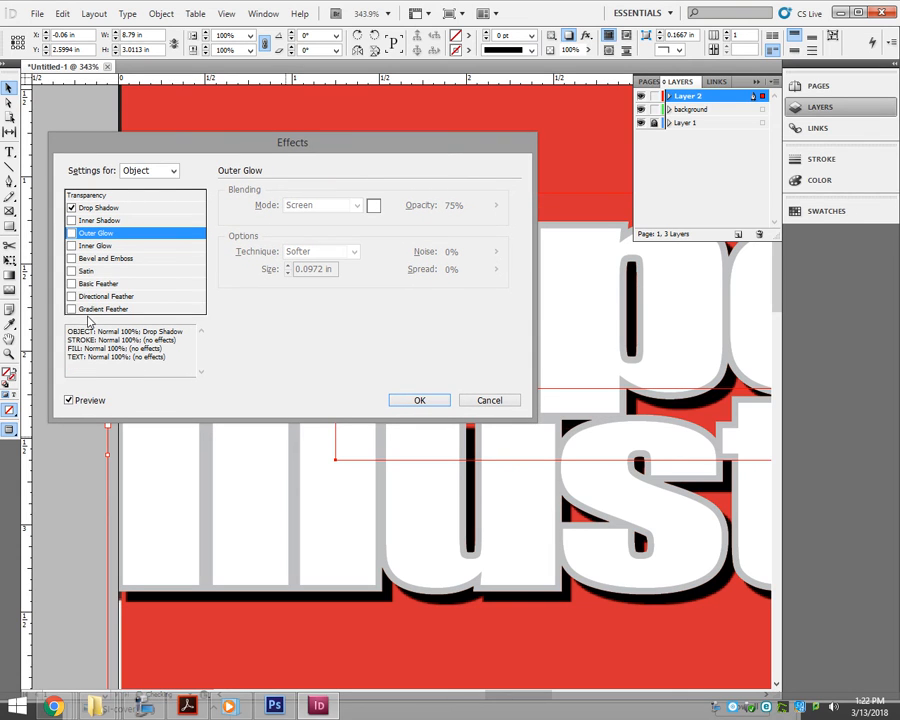
click(71, 233)
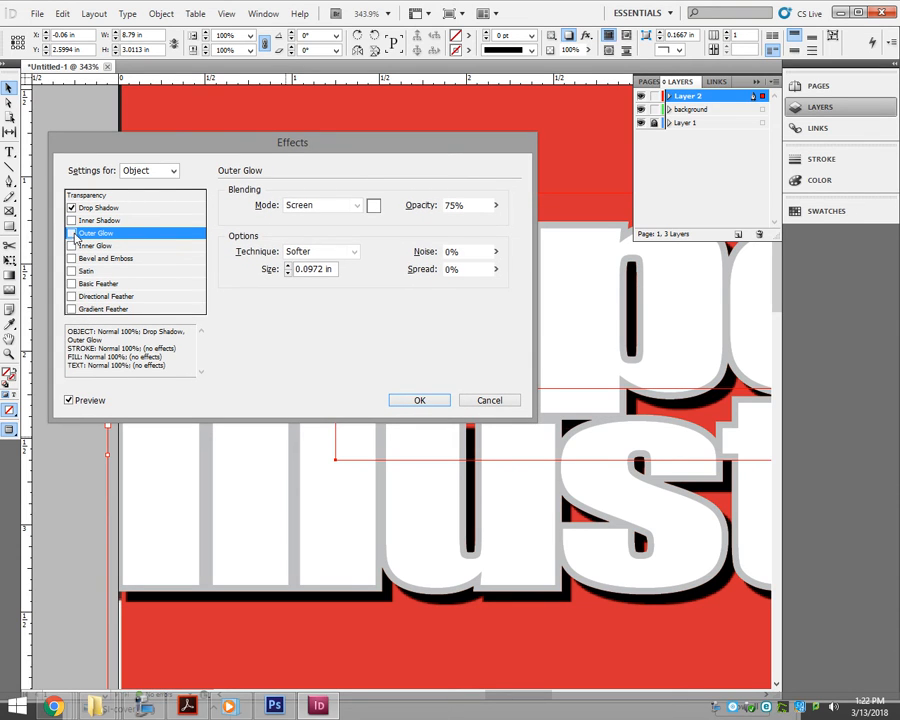
Try a [Black] outer glow with Multiply blending and the Precise technique on the masthead, and discard the effect changes
click(356, 205)
click(330, 242)
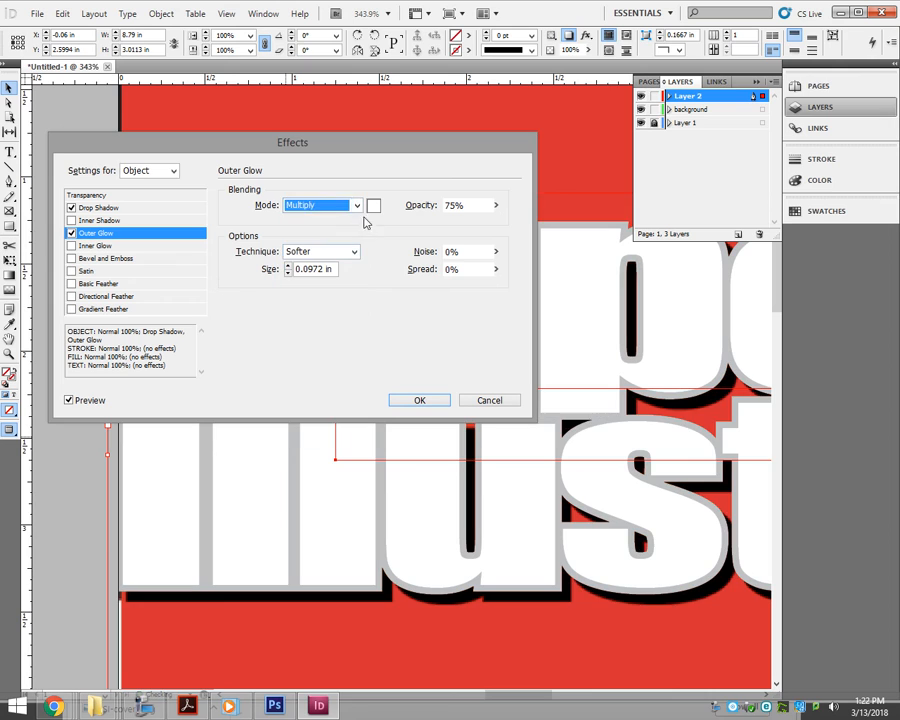
click(373, 206)
click(372, 344)
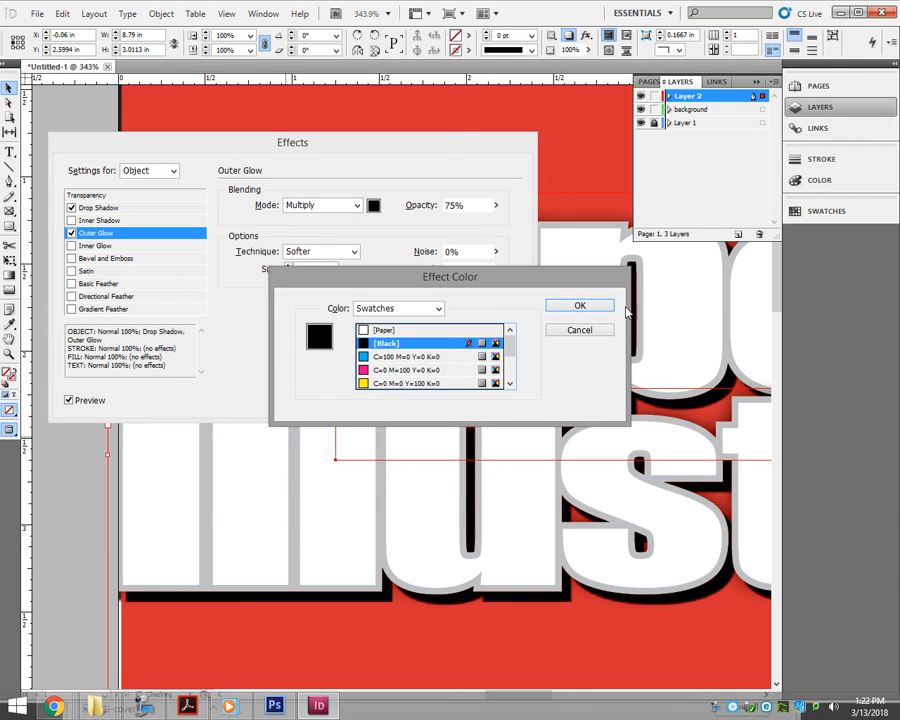
drag(452, 277, 371, 368)
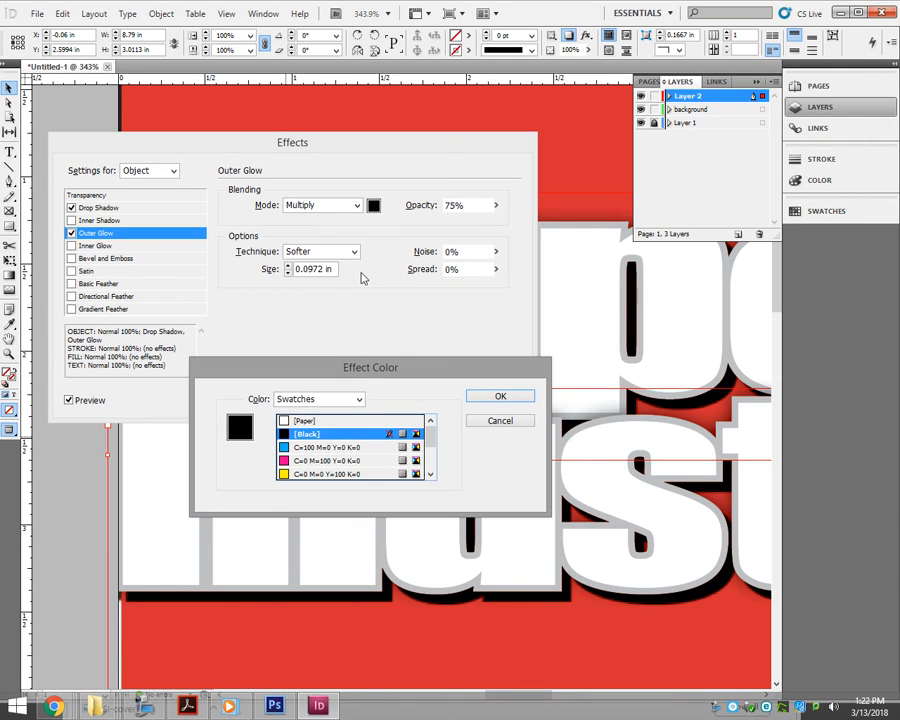
key(Return)
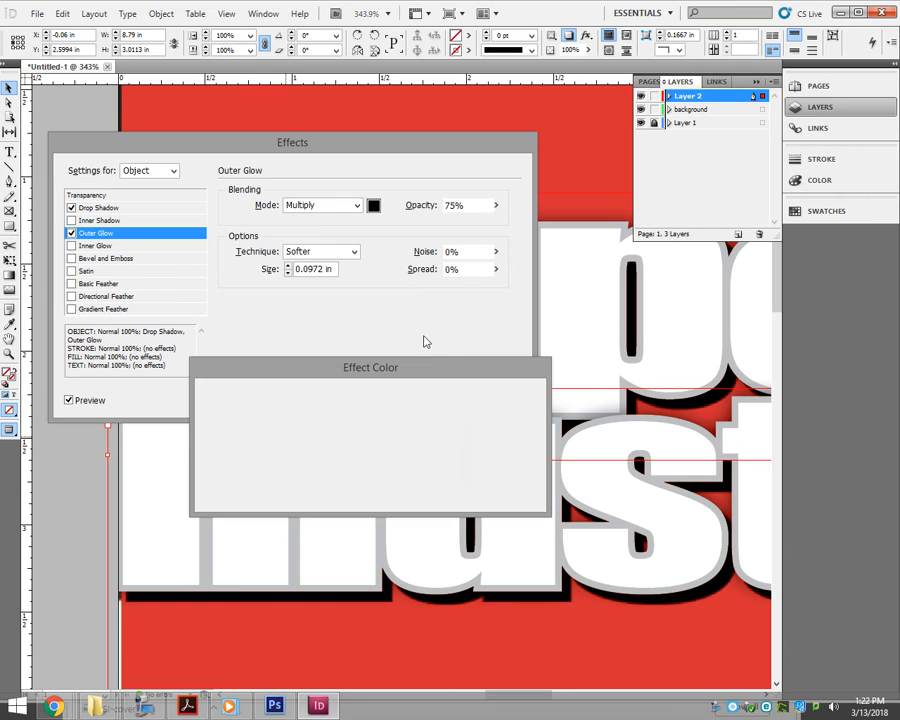
click(354, 252)
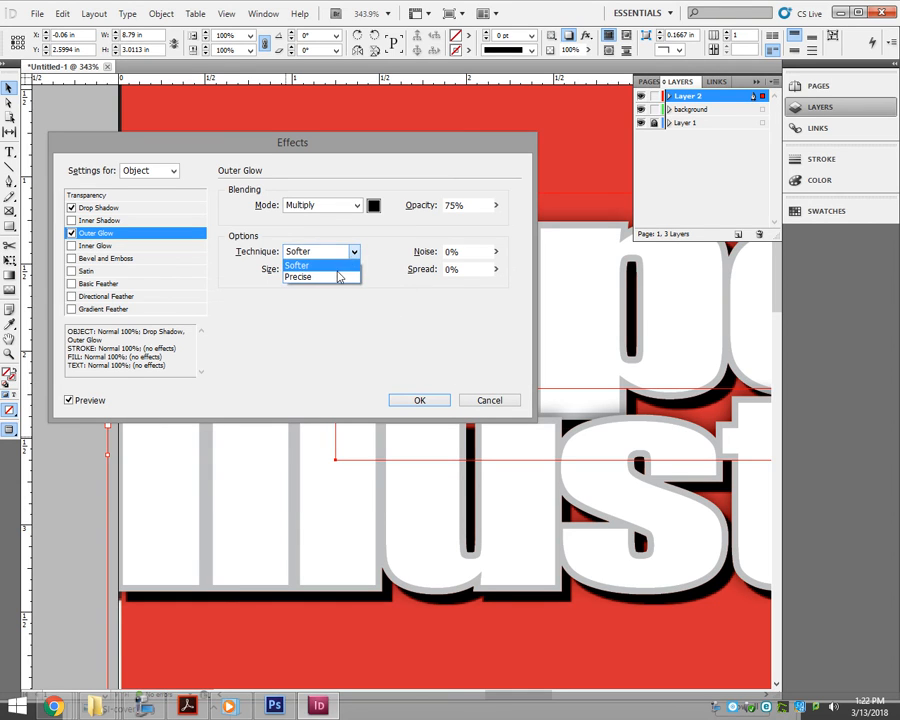
click(338, 277)
drag(424, 149, 259, 94)
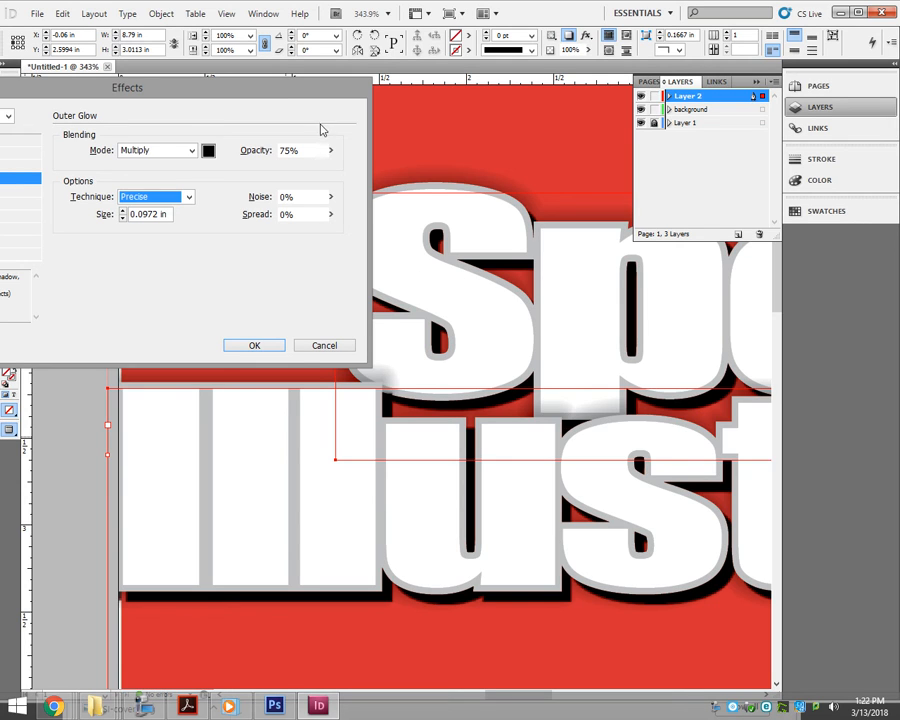
click(319, 344)
Make Layer 2 visible after undoing one action, and fit the page in the window
key(ctrl+z)
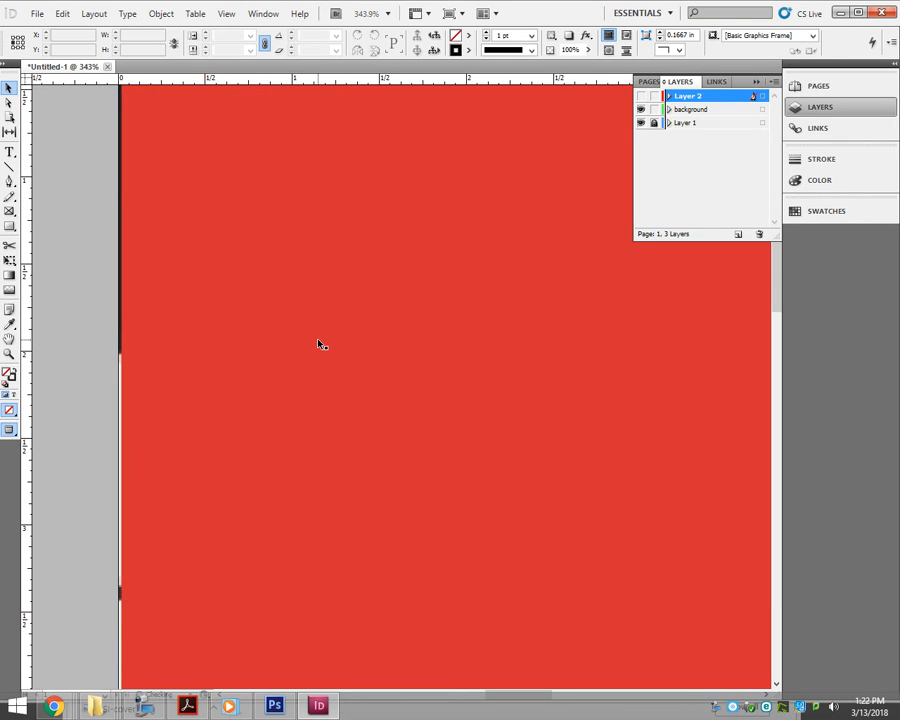
click(641, 95)
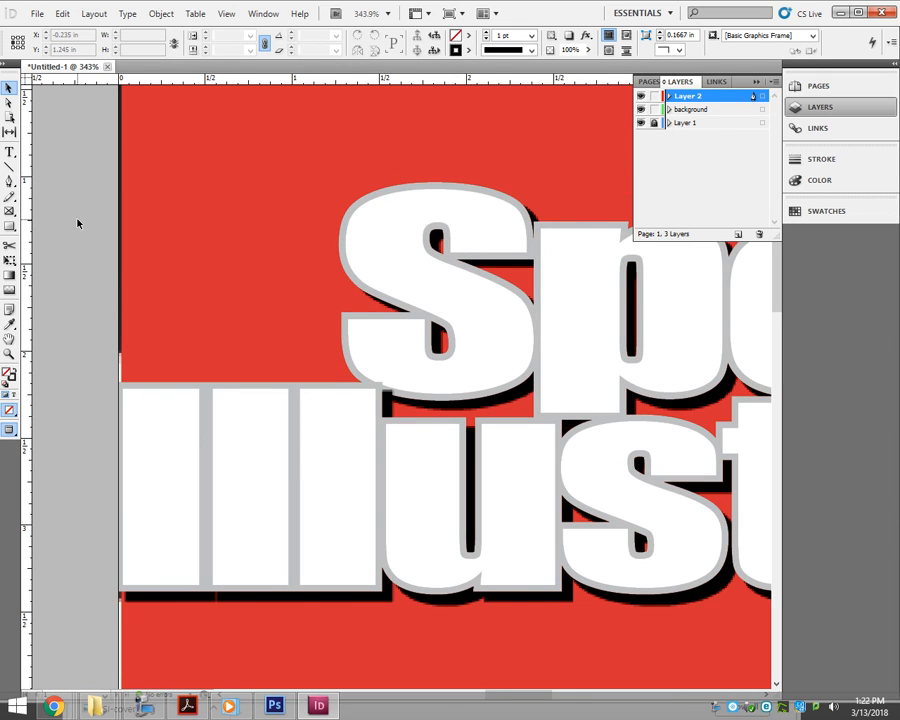
key(ctrl+0)
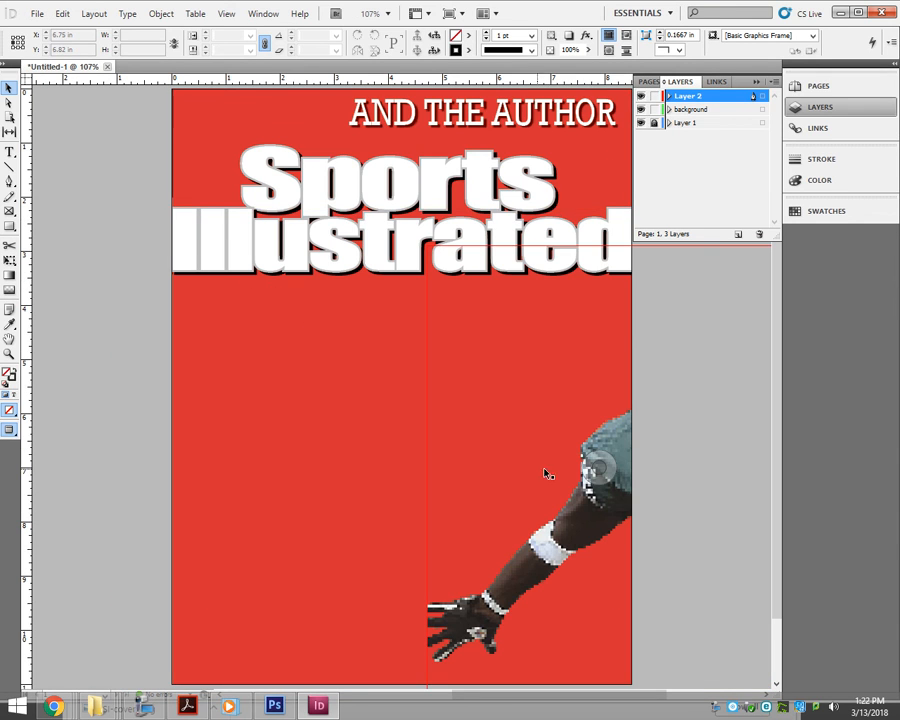
click(615, 473)
drag(615, 473, 374, 336)
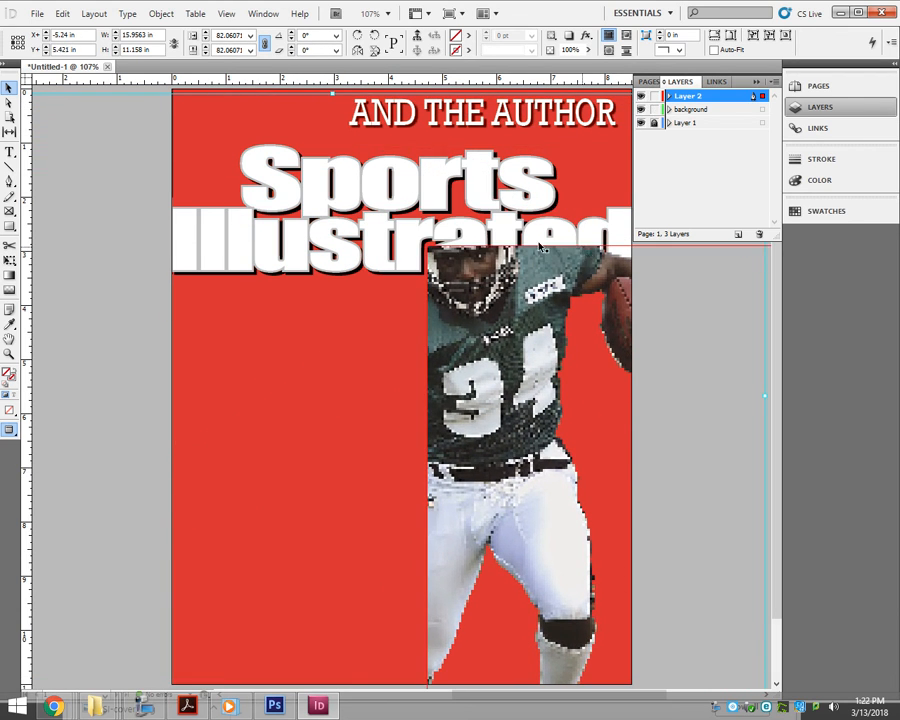
key(ctrl+z)
Move the player cutout up and to the left so that it overlaps the masthead, and deselect it
click(638, 456)
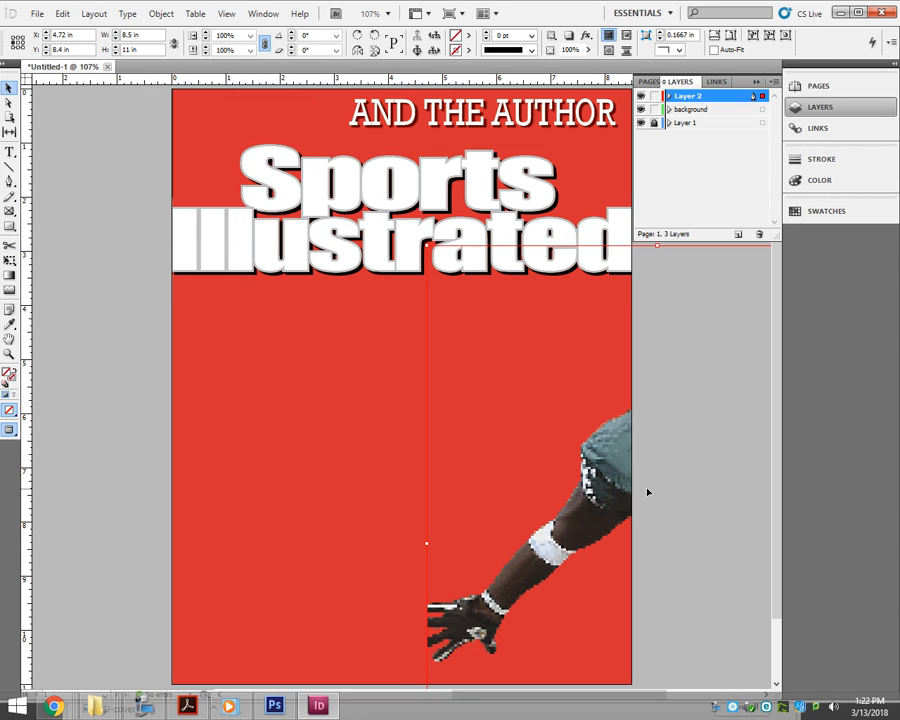
drag(638, 456, 396, 336)
click(115, 178)
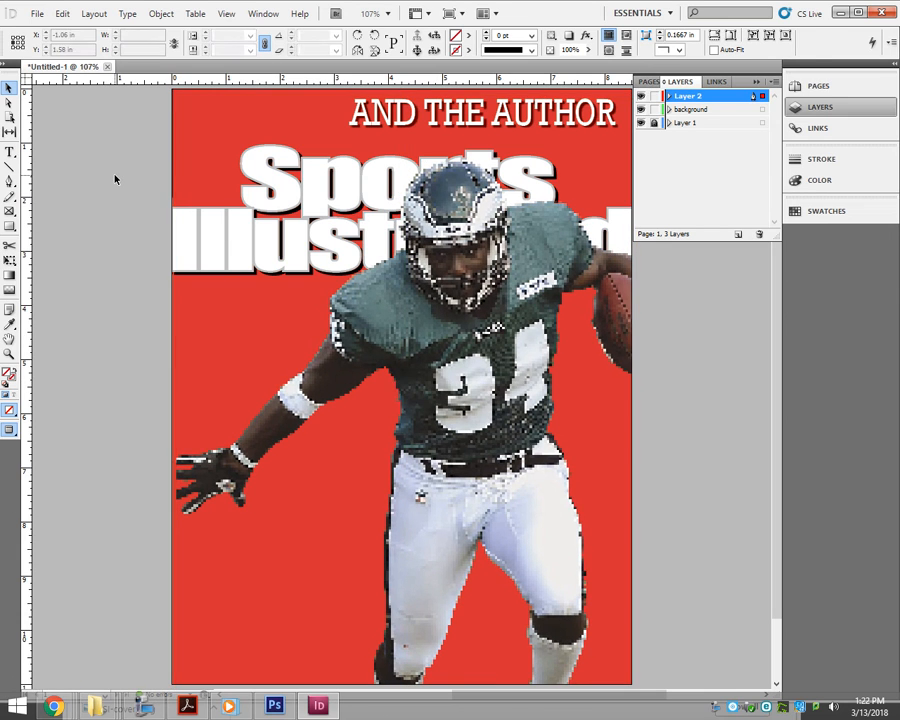
Hide Layer 2 and the background layer to compare the whole page with the reference cover, and show them again
click(641, 96)
click(641, 109)
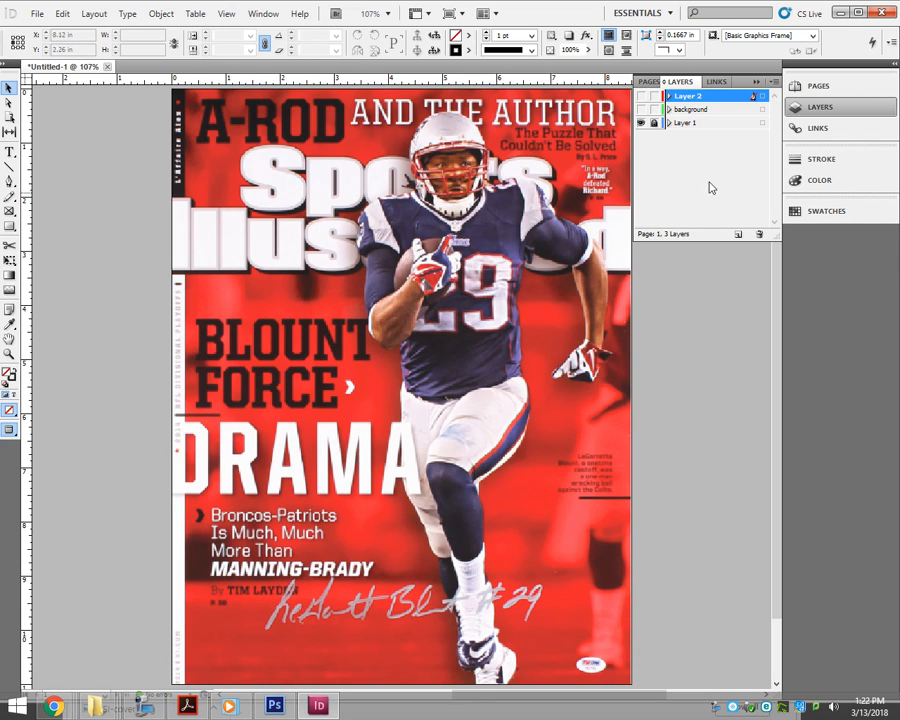
click(641, 109)
click(641, 96)
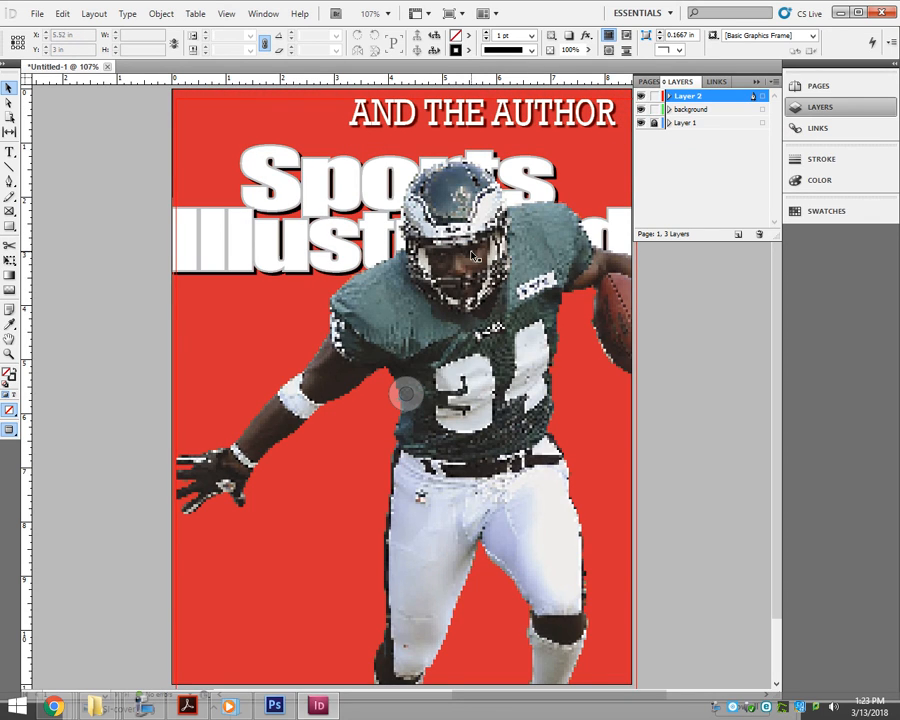
Switch the display performance to High Quality Display
click(226, 13)
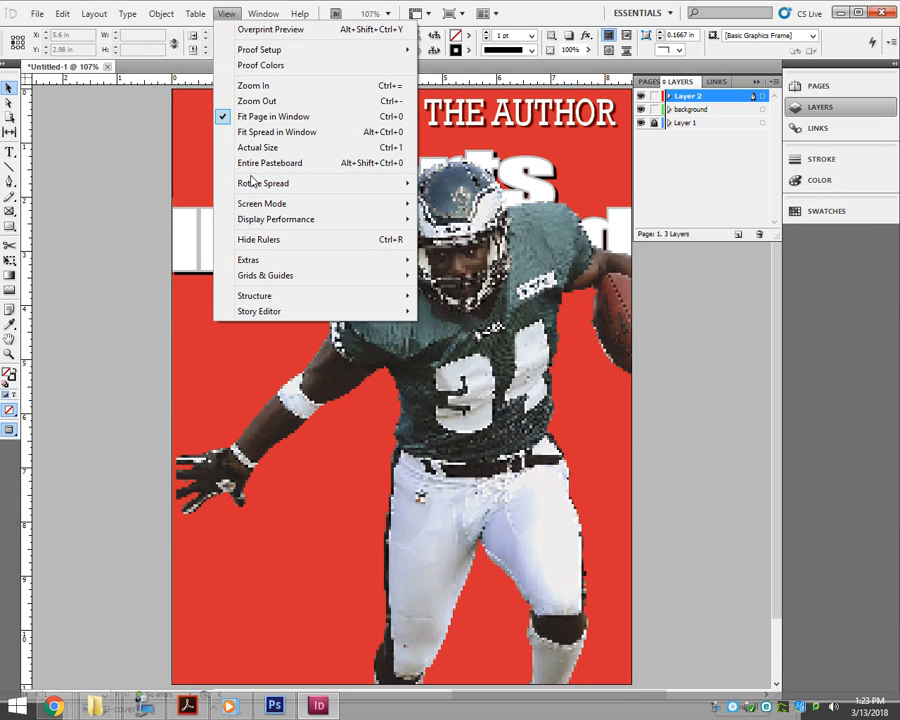
mouse_move(260, 221)
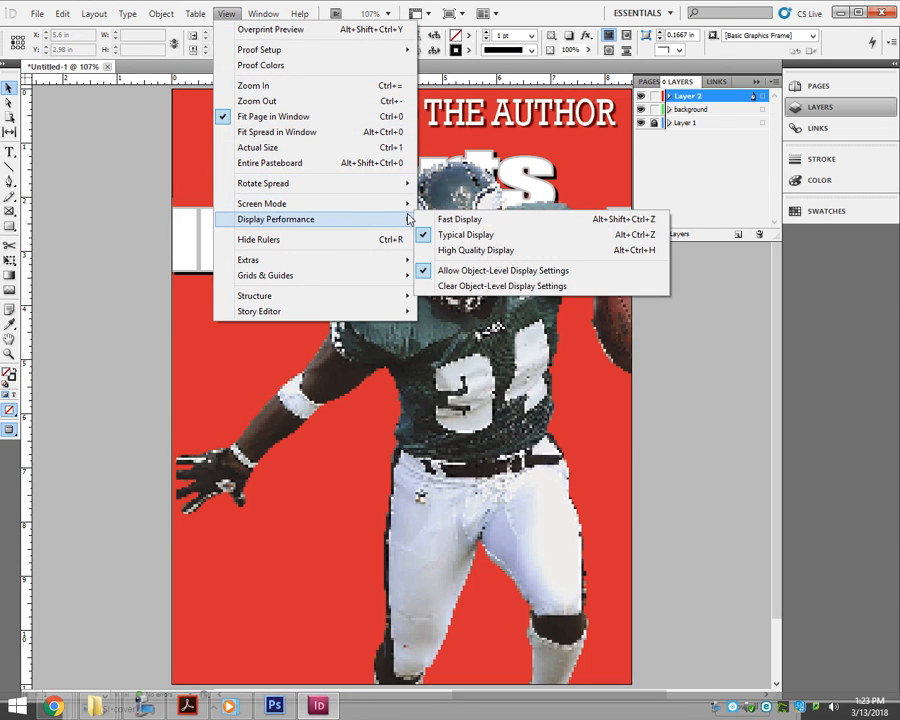
click(464, 249)
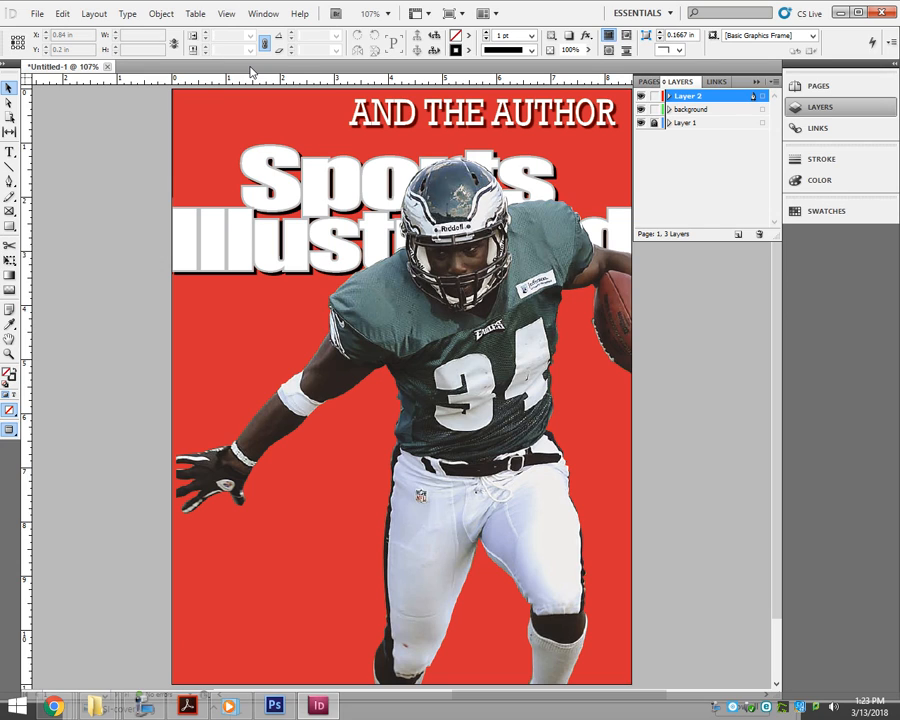
click(145, 707)
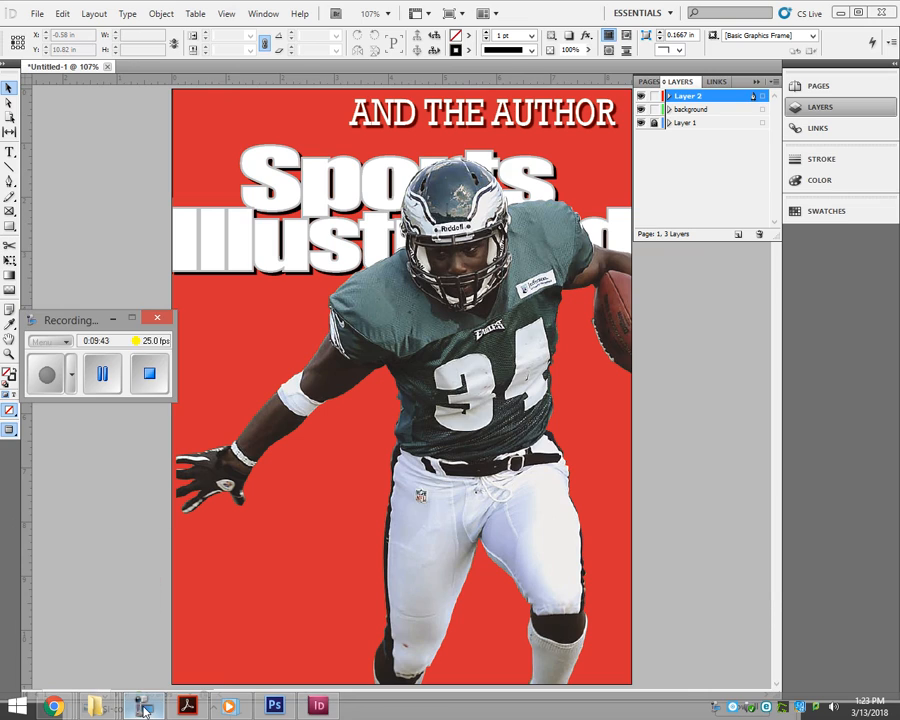